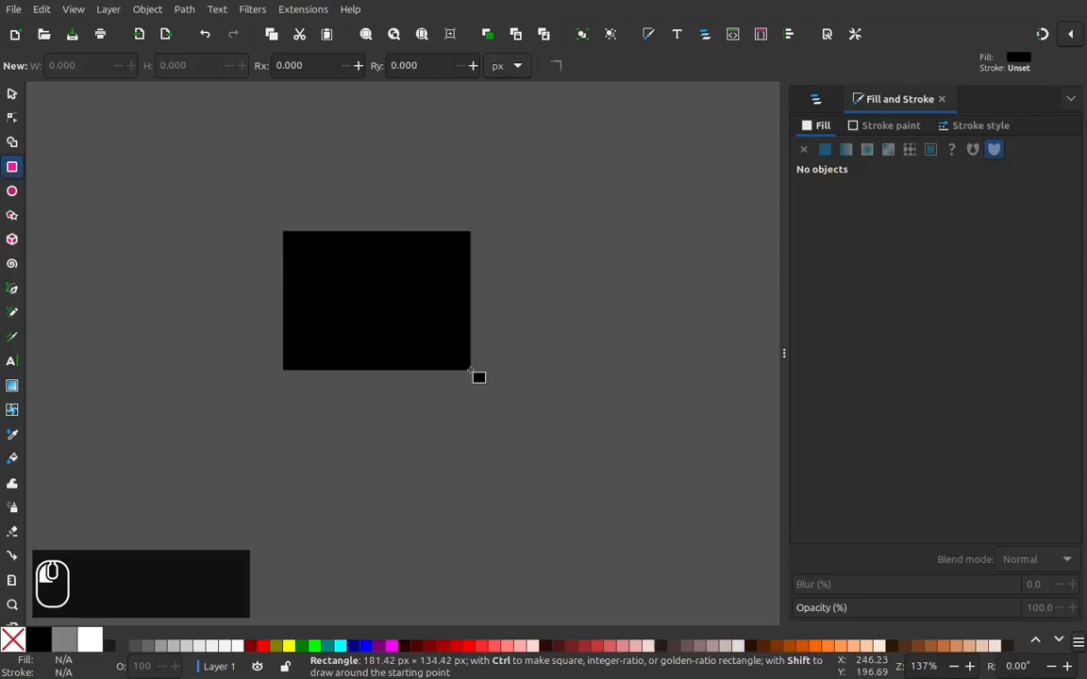
Step: Resize the black rectangle to 72 px wide and 65 px high
{"action": "left_click", "coordinate": [12, 94]}
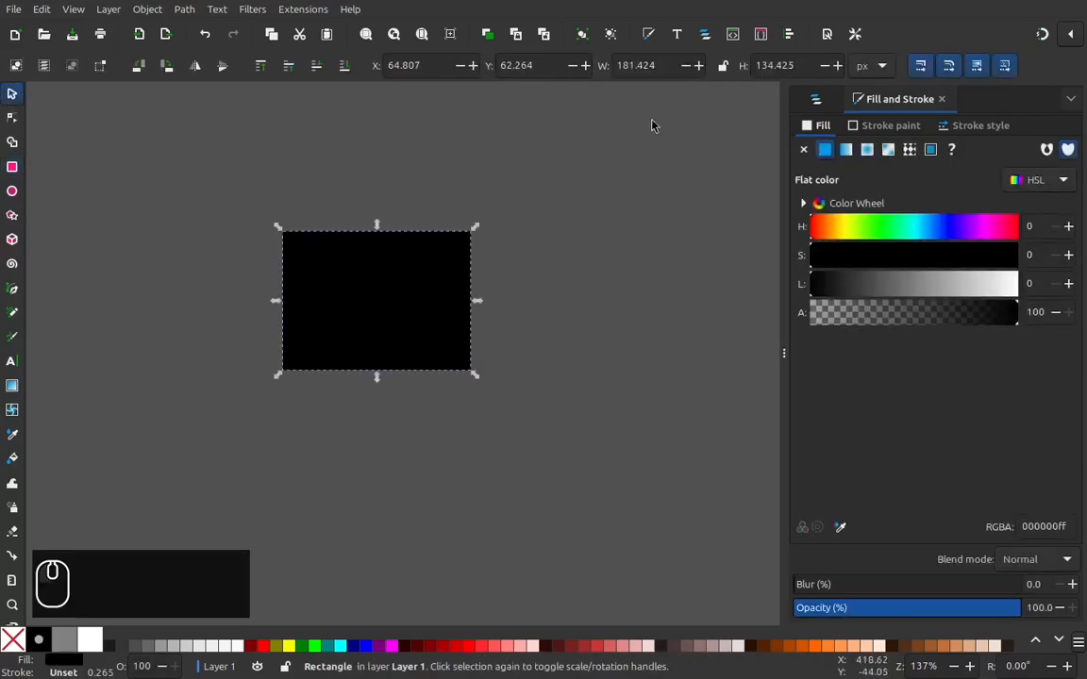
{"action": "left_click", "coordinate": [802, 65]}
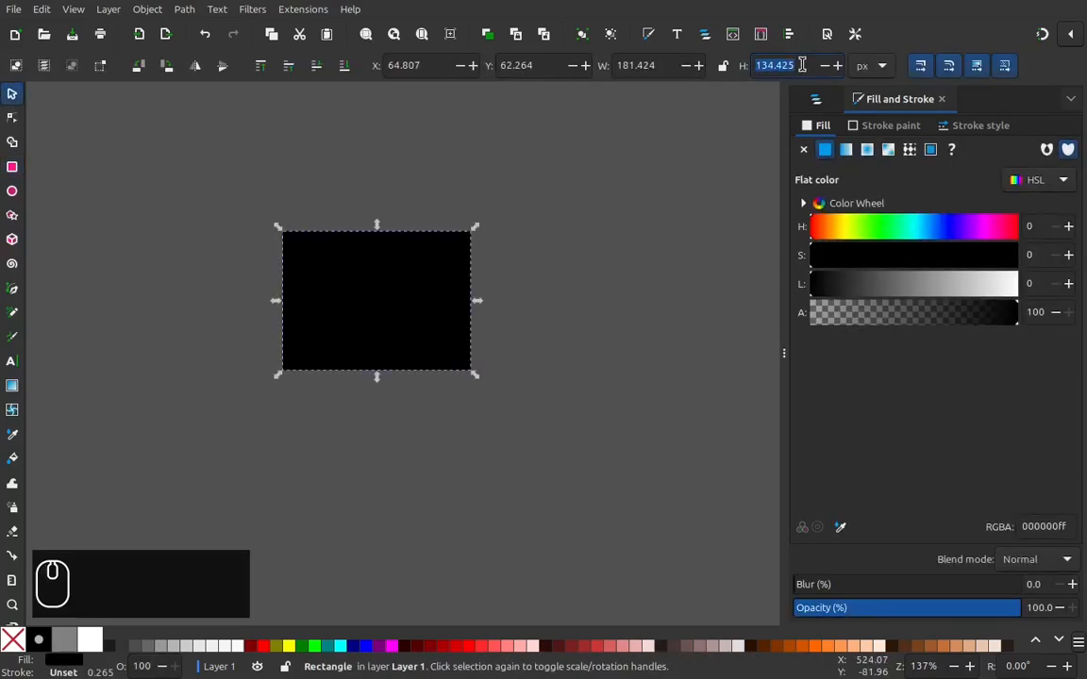
{"action": "type", "text": "65"}
{"action": "key", "text": "Return"}
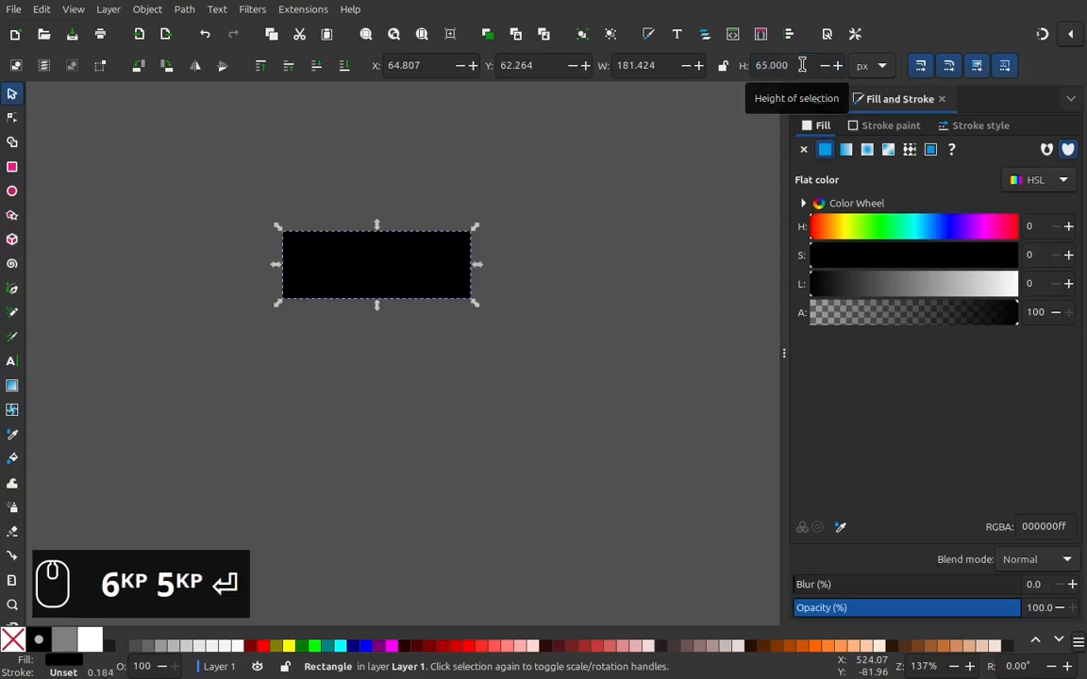
{"action": "left_click", "coordinate": [651, 66]}
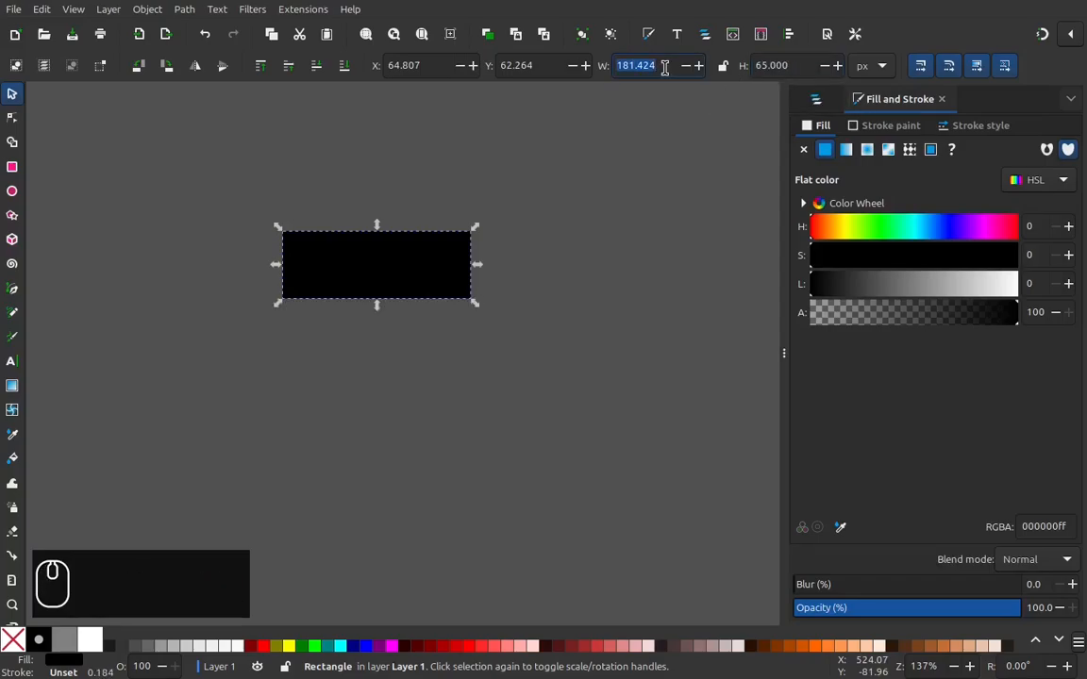
{"action": "type", "text": "72"}
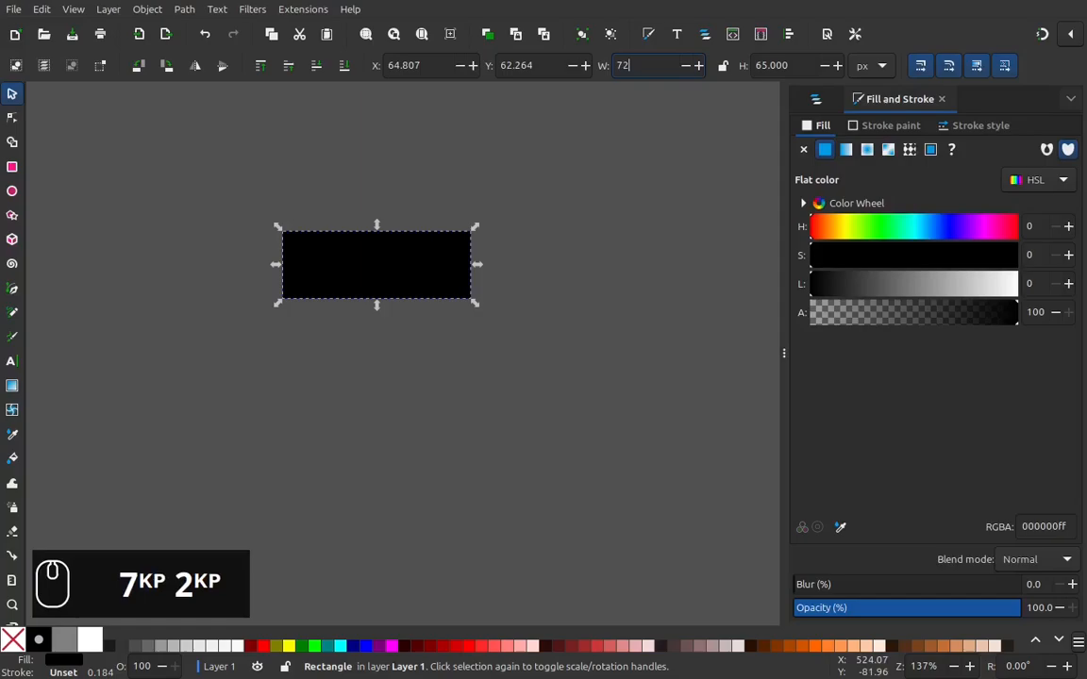
{"action": "key", "text": "Return"}
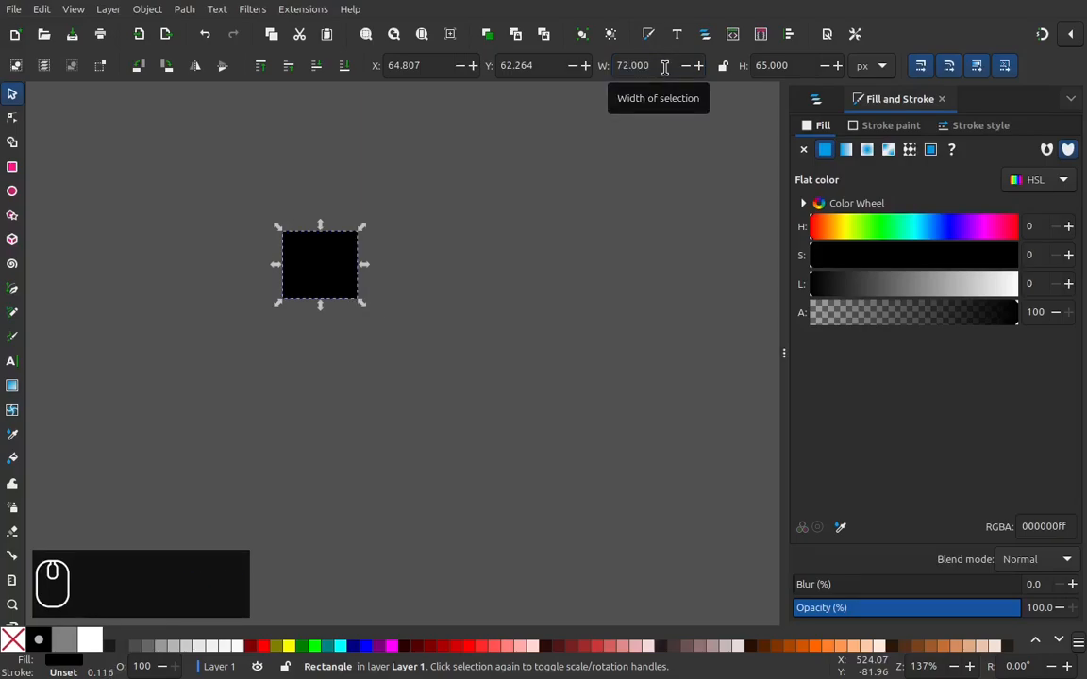
Step: Remove the rectangle's fill and give it a fuchsia (#FF00FF) stroke
{"action": "key", "text": "KP_3"}
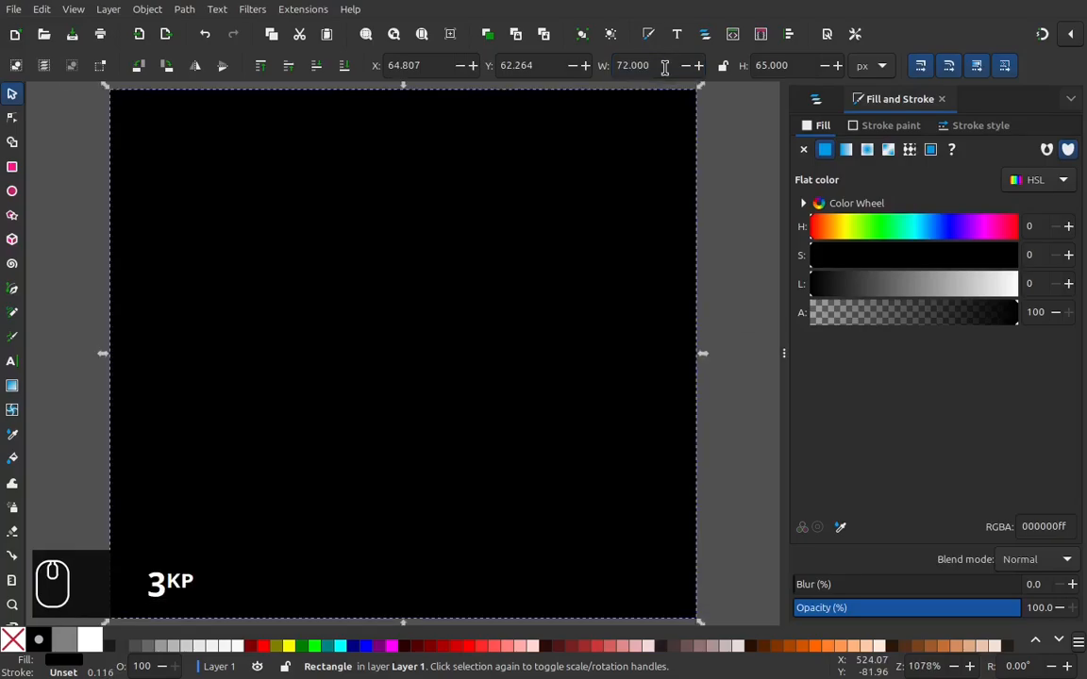
{"action": "key", "text": "KP_Subtract"}
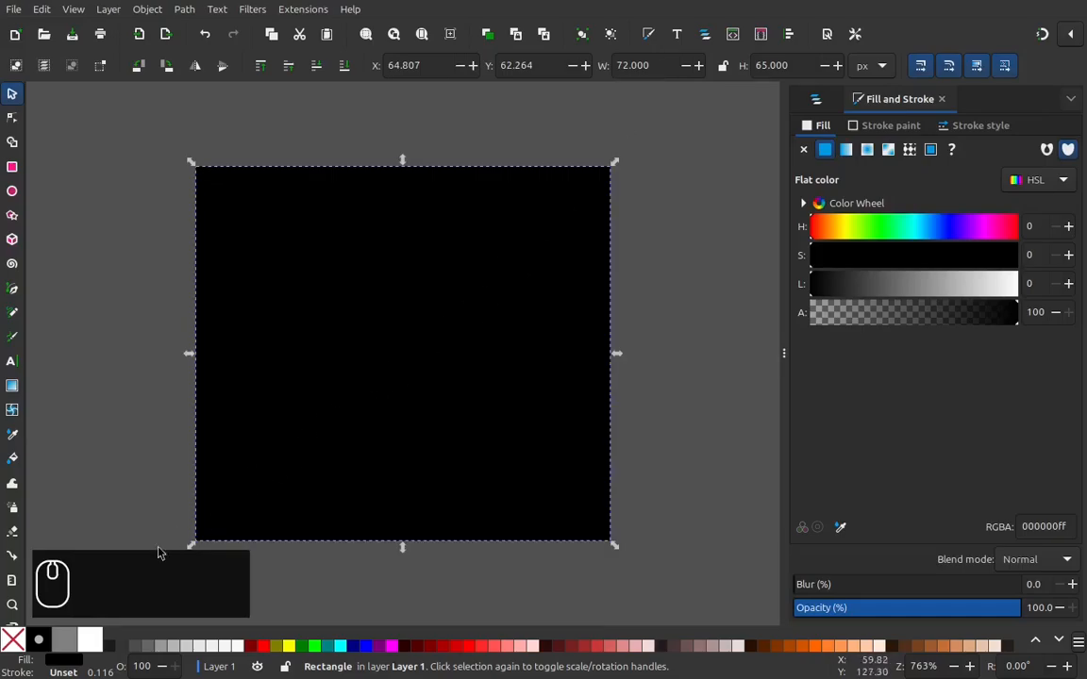
{"action": "right_click", "coordinate": [63, 666]}
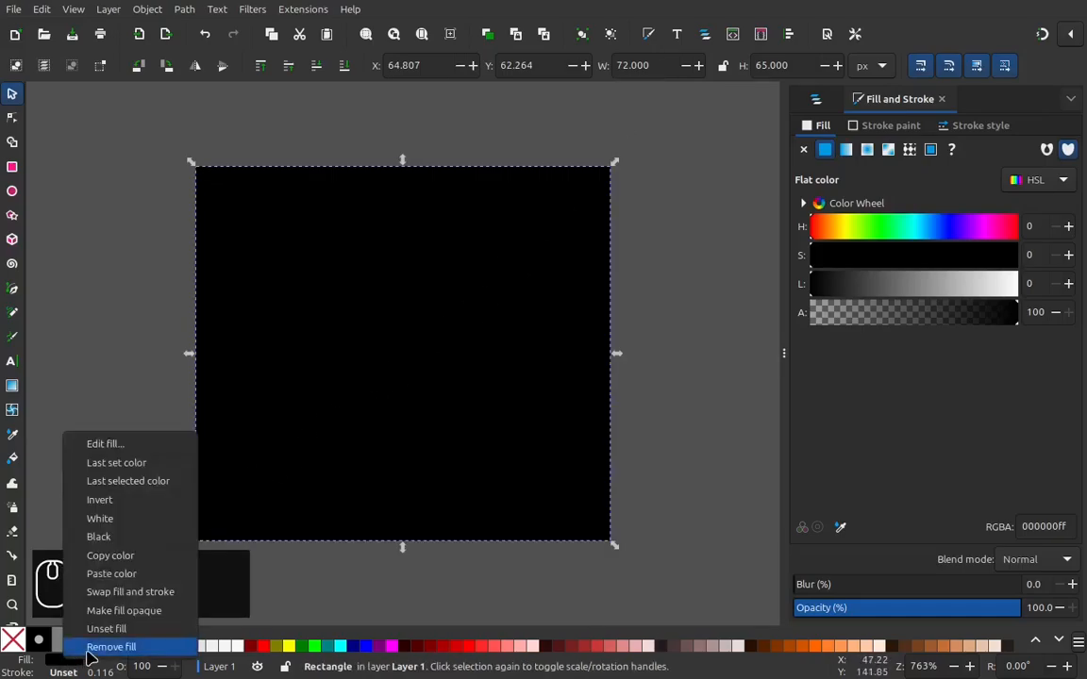
{"action": "left_click", "coordinate": [93, 650]}
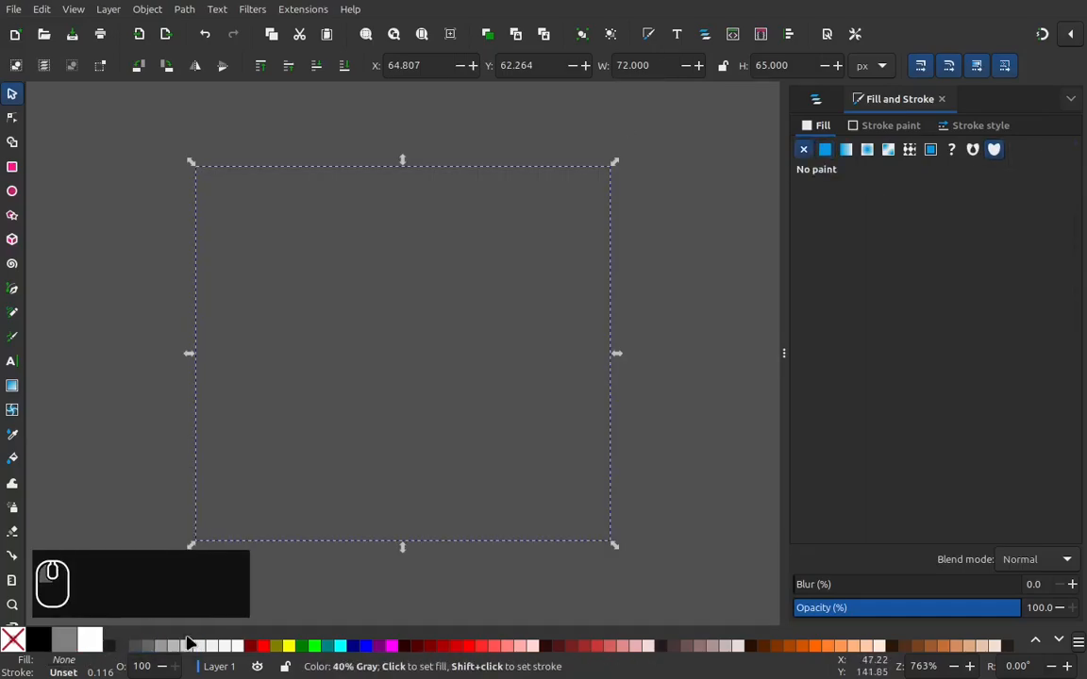
{"action": "right_click", "coordinate": [392, 648]}
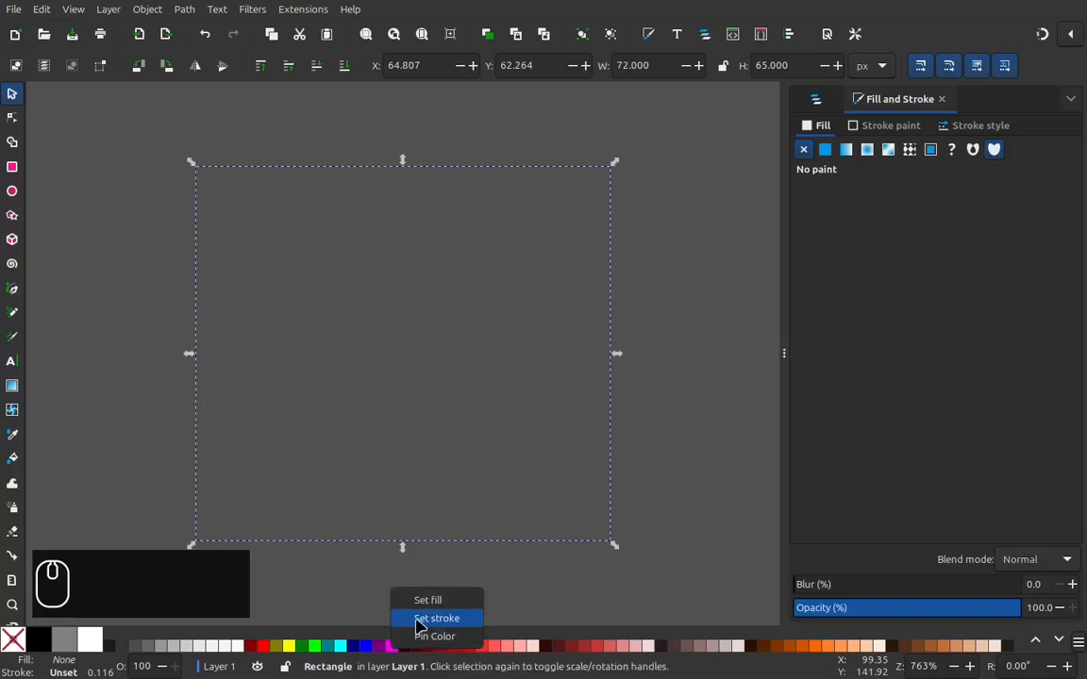
{"action": "left_click", "coordinate": [415, 619]}
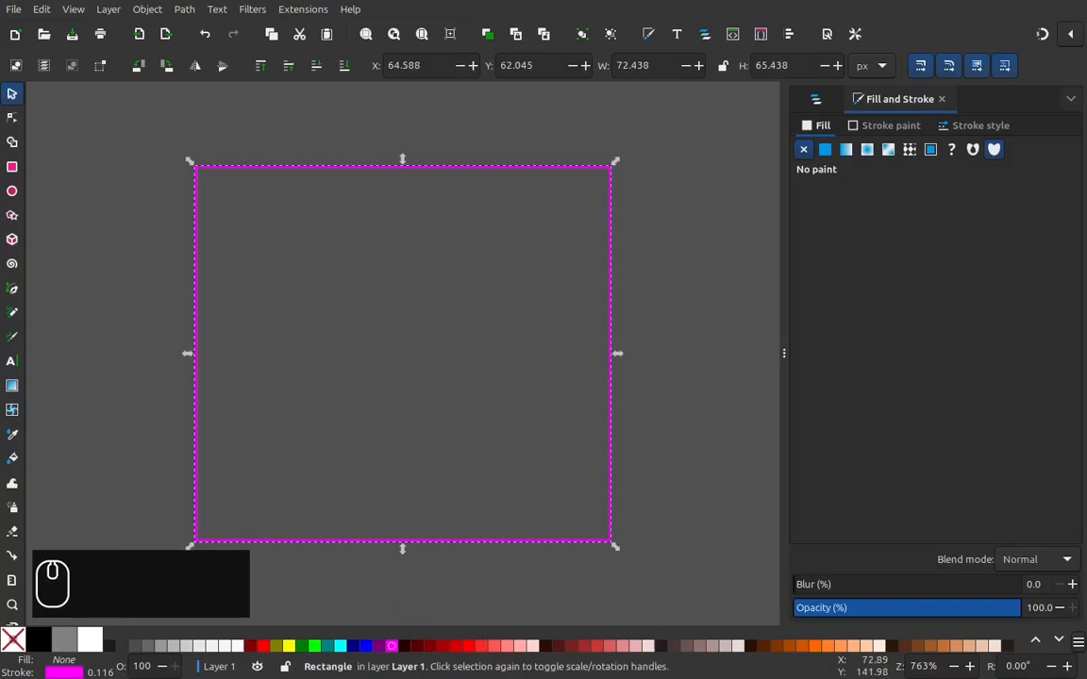
Step: Set the rectangle's stroke width to 4 px and convert the rectangle to a path
{"action": "right_click", "coordinate": [100, 672]}
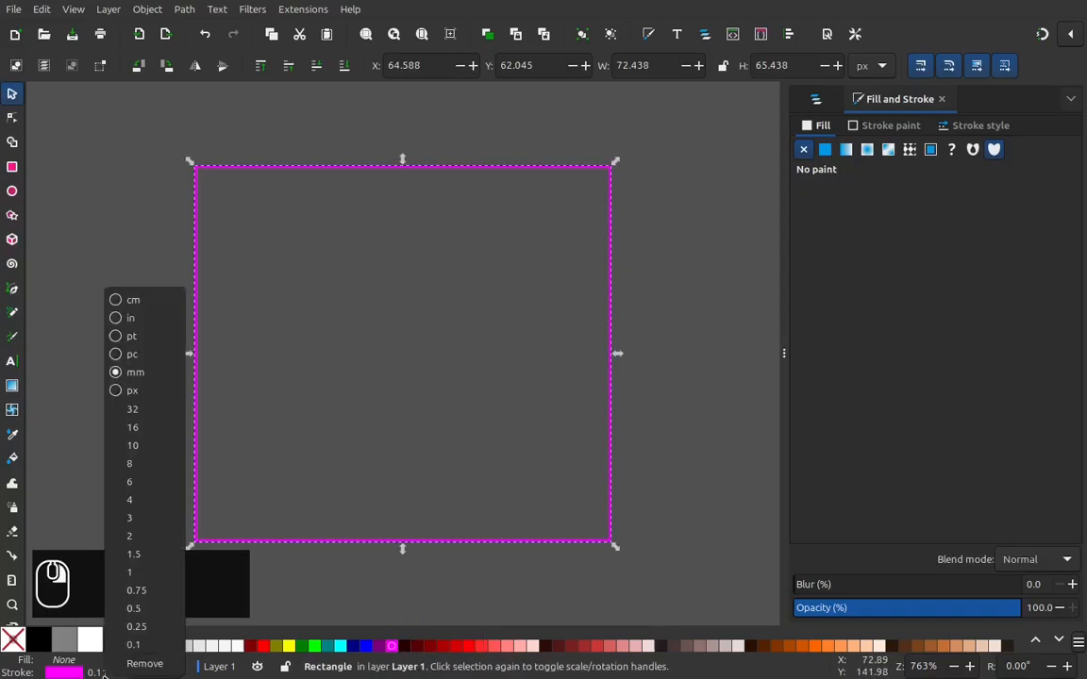
{"action": "left_click", "coordinate": [132, 391]}
{"action": "right_click", "coordinate": [96, 672]}
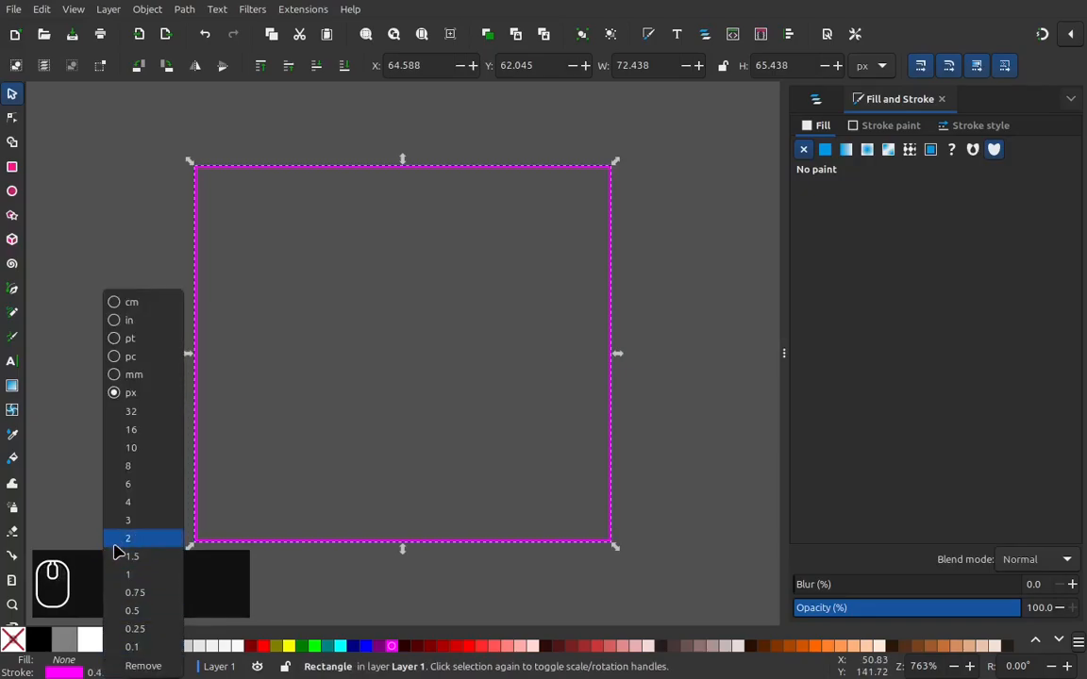
{"action": "left_click", "coordinate": [119, 502]}
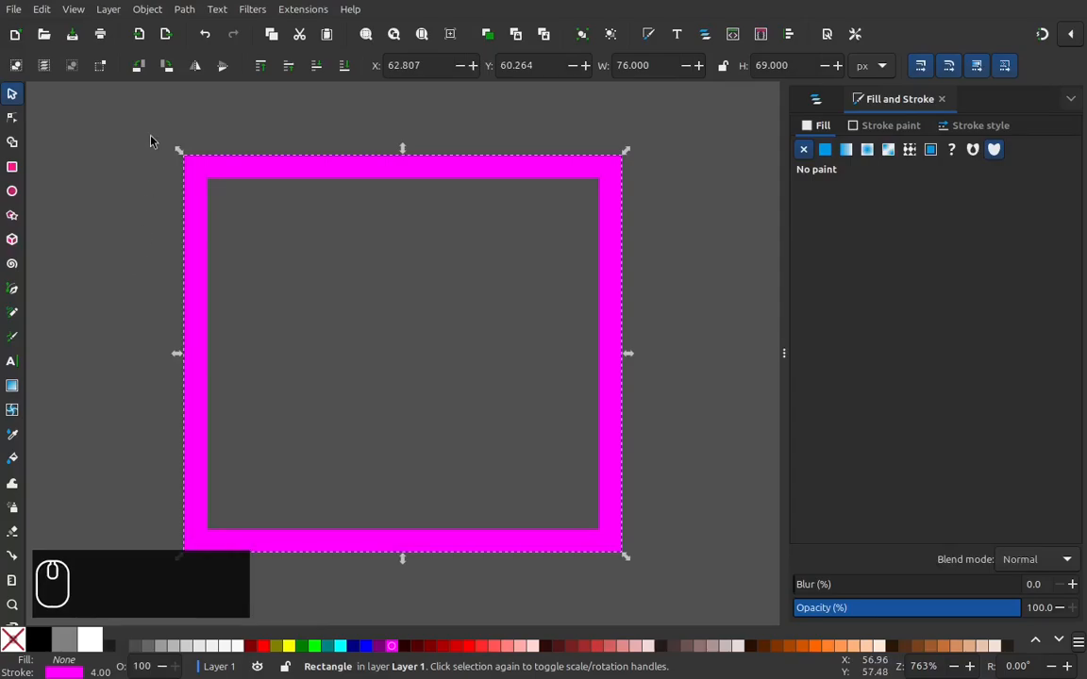
{"action": "left_click", "coordinate": [184, 10]}
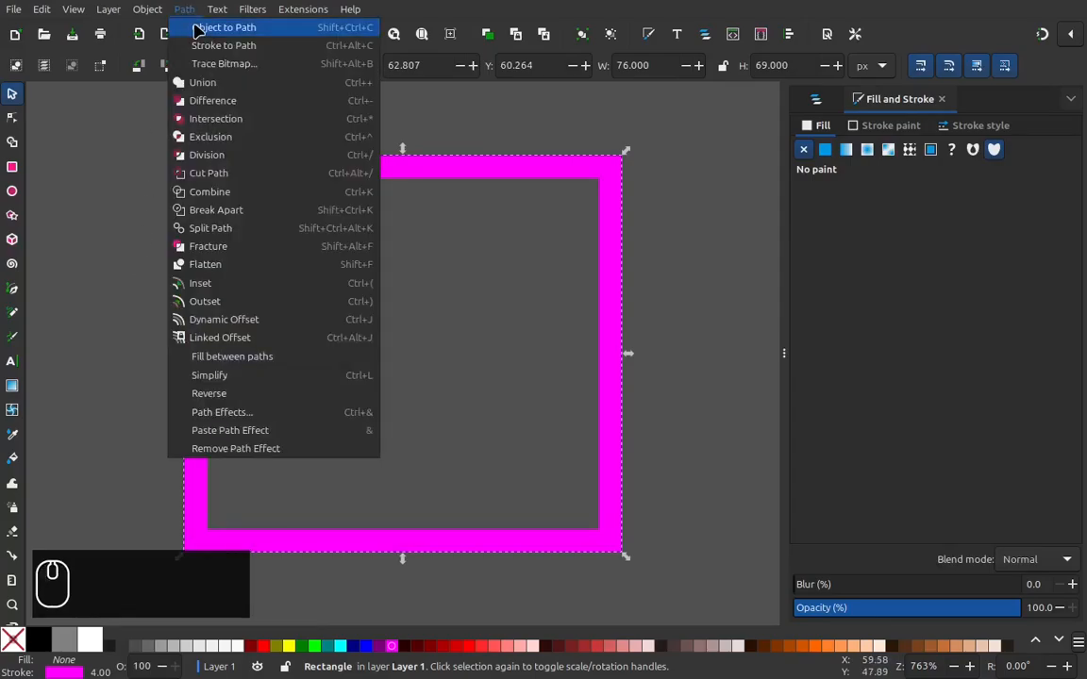
{"action": "left_click", "coordinate": [196, 28]}
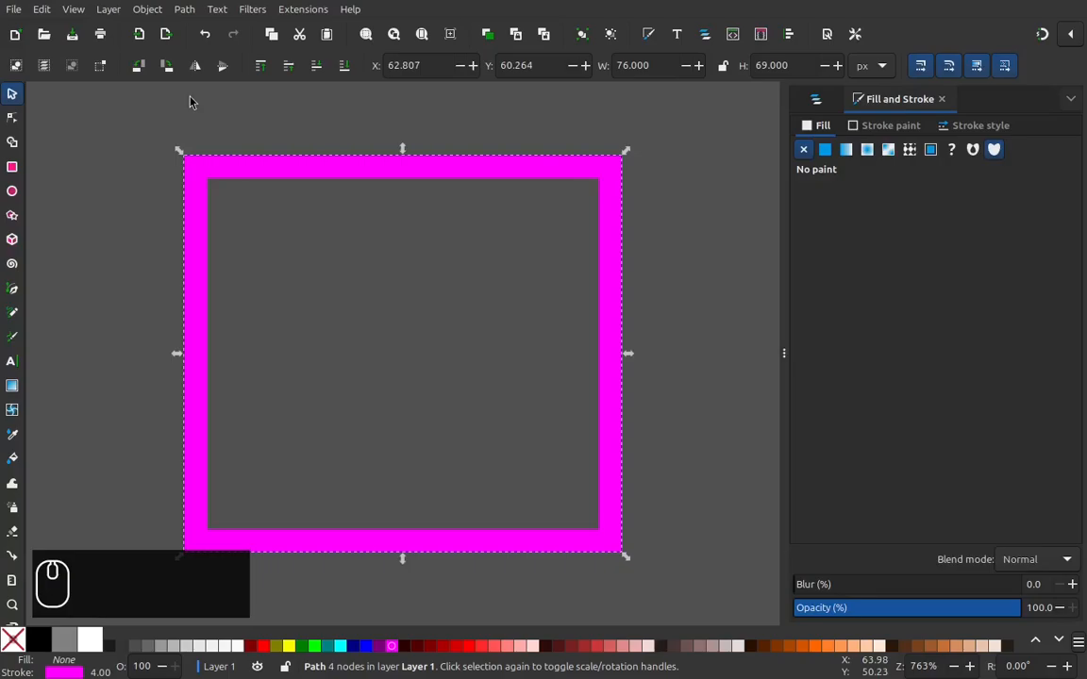
Step: Turn the path into a right triangle by deleting its top and right segments and joining the open ends with a diagonal segment
{"action": "left_click", "coordinate": [11, 122]}
{"action": "left_click_drag", "start_coordinate": [85, 112], "coordinate": [676, 260]}
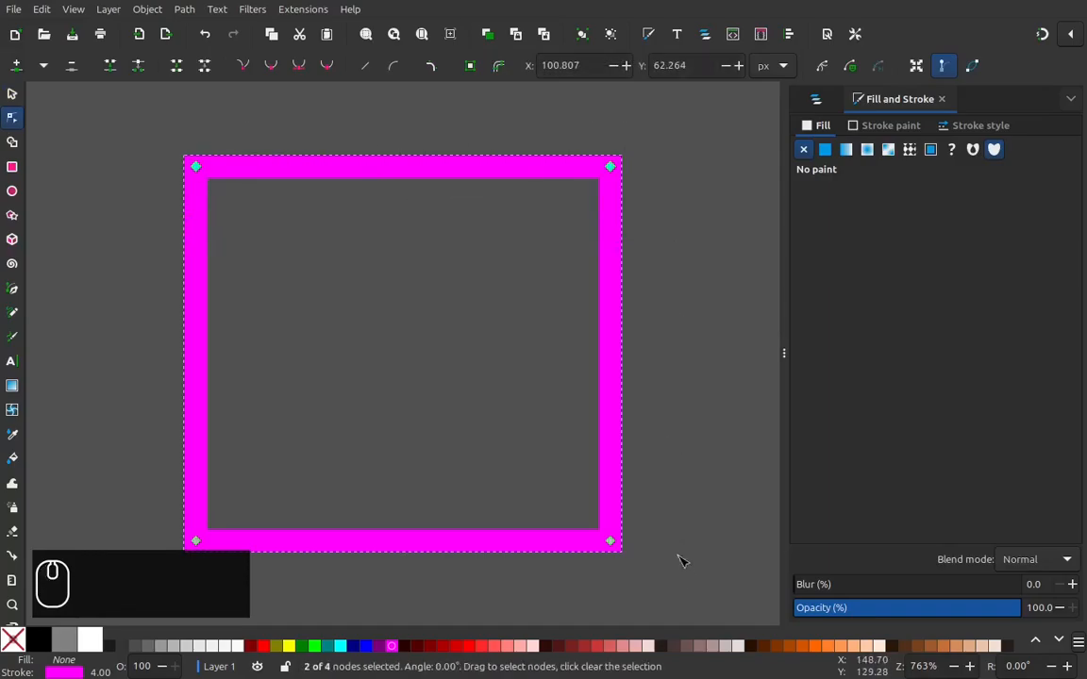
{"action": "left_click_drag", "start_coordinate": [686, 605], "coordinate": [558, 495]}
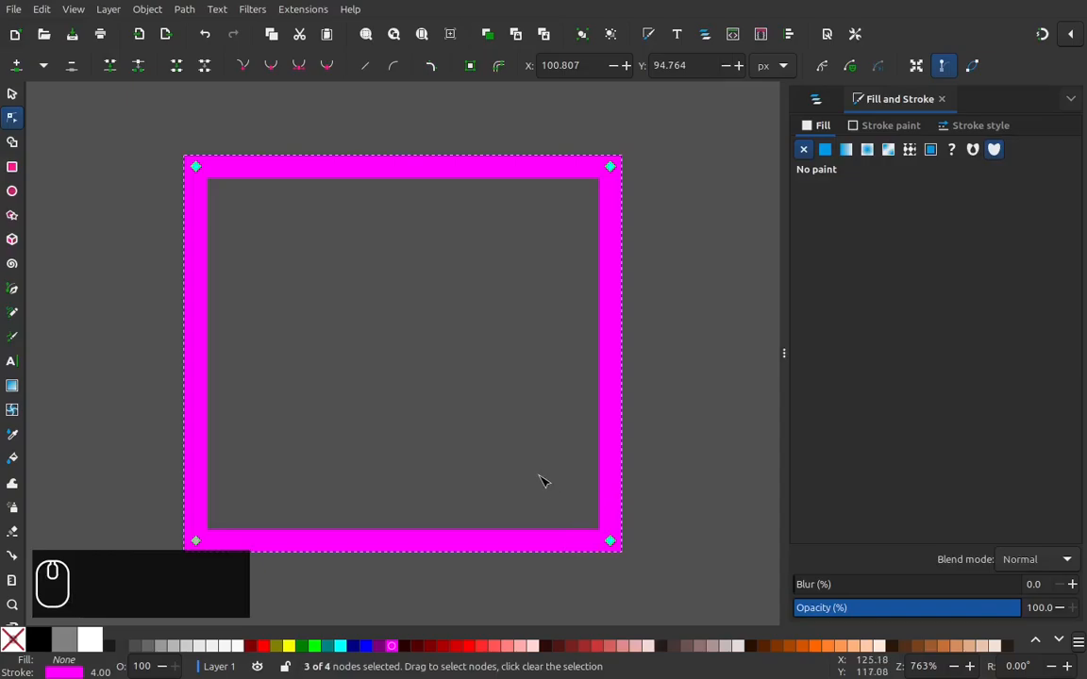
{"action": "left_click", "coordinate": [205, 65]}
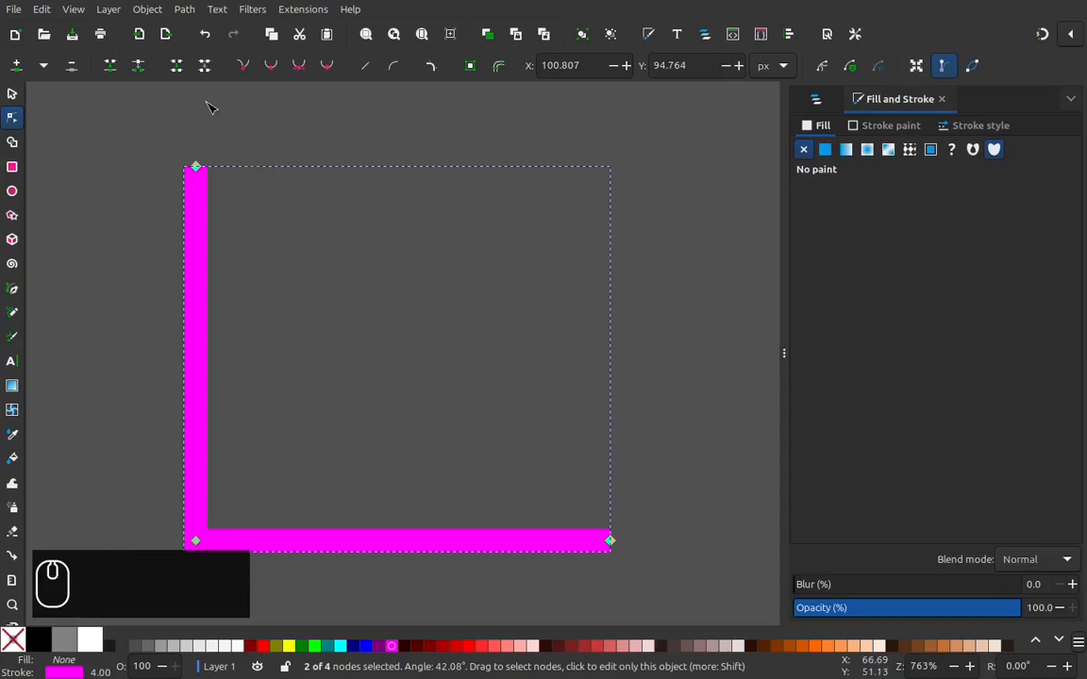
{"action": "left_click", "coordinate": [177, 68]}
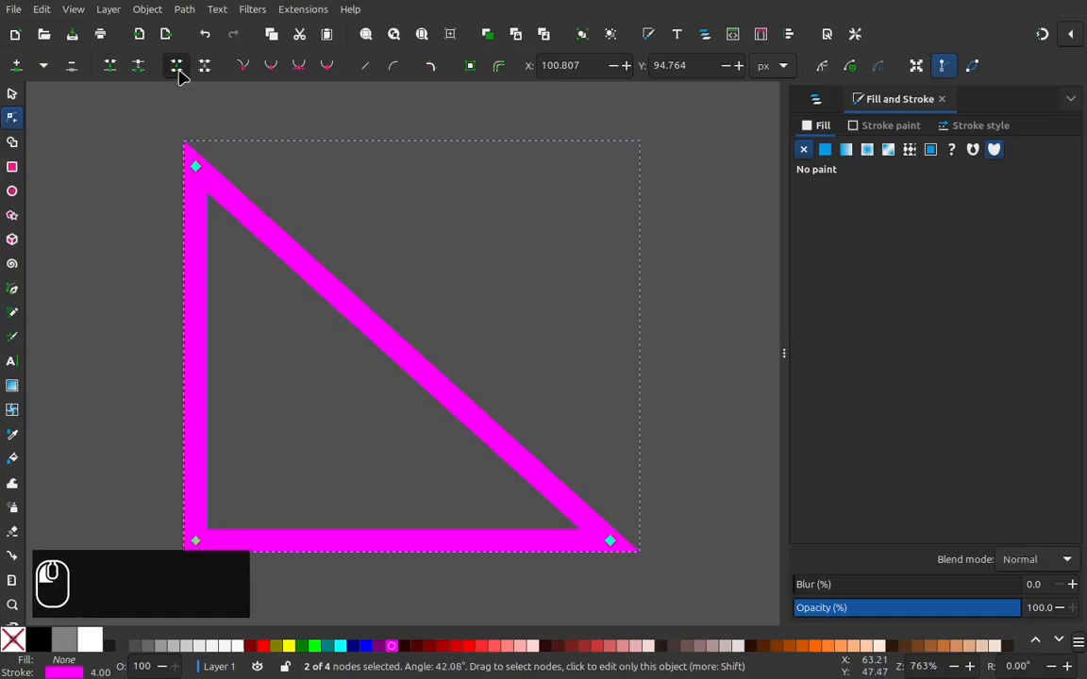
{"action": "left_click", "coordinate": [12, 93]}
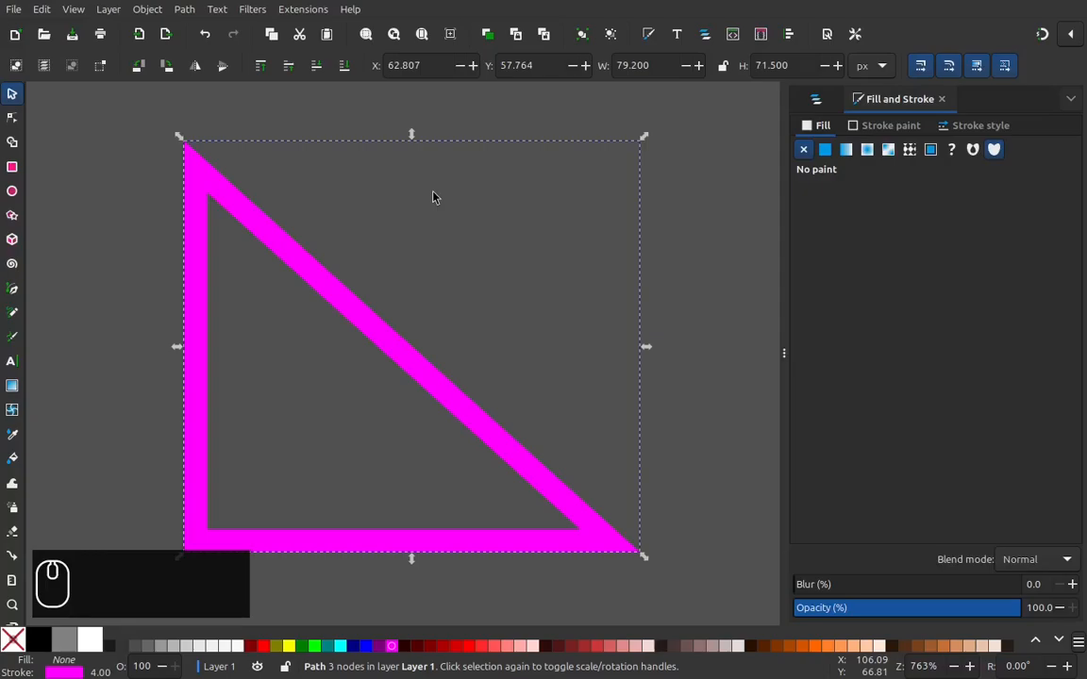
Step: Draw a circle about 38 px across above the triangle's diagonal and lock its width-to-height ratio
{"action": "left_click", "coordinate": [12, 191]}
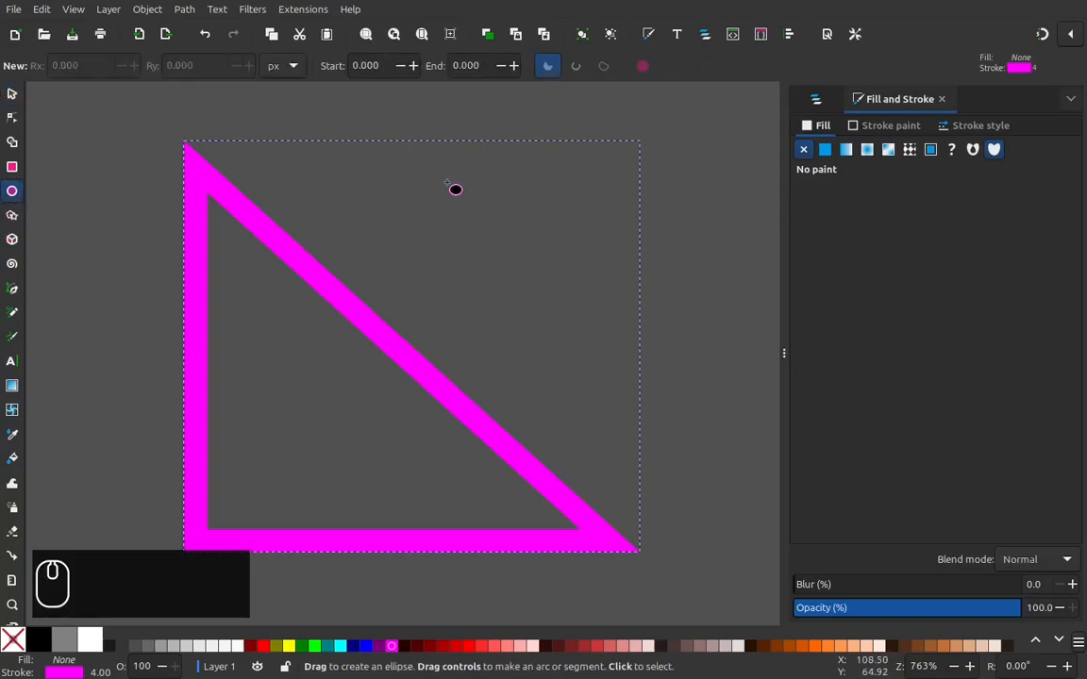
{"action": "left_click_drag", "start_coordinate": [434, 168], "coordinate": [634, 388]}
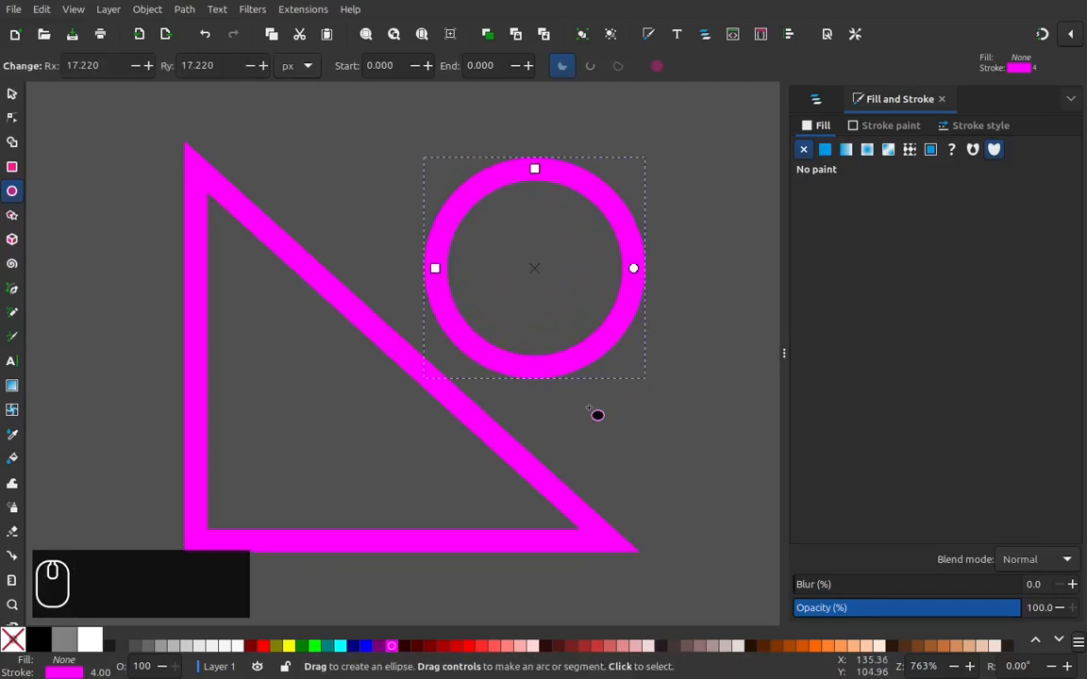
{"action": "left_click", "coordinate": [12, 93]}
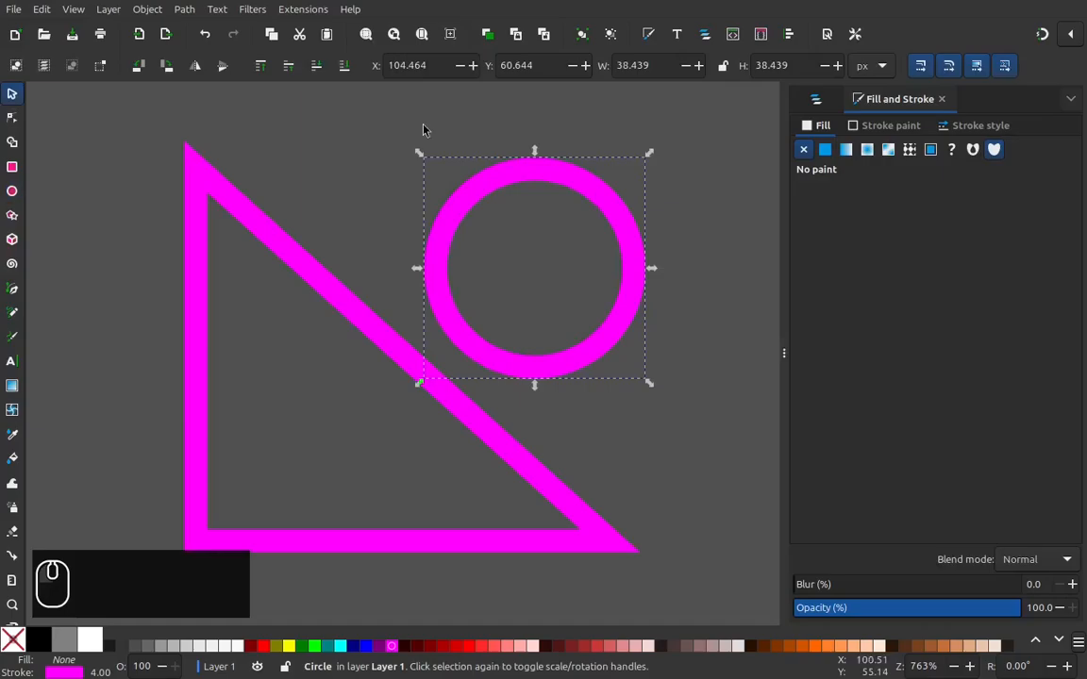
{"action": "left_click", "coordinate": [723, 65]}
Step: Try to resize the circle proportionally to a height of 40+4 px, and undo the resize
{"action": "triple_click", "coordinate": [796, 66]}
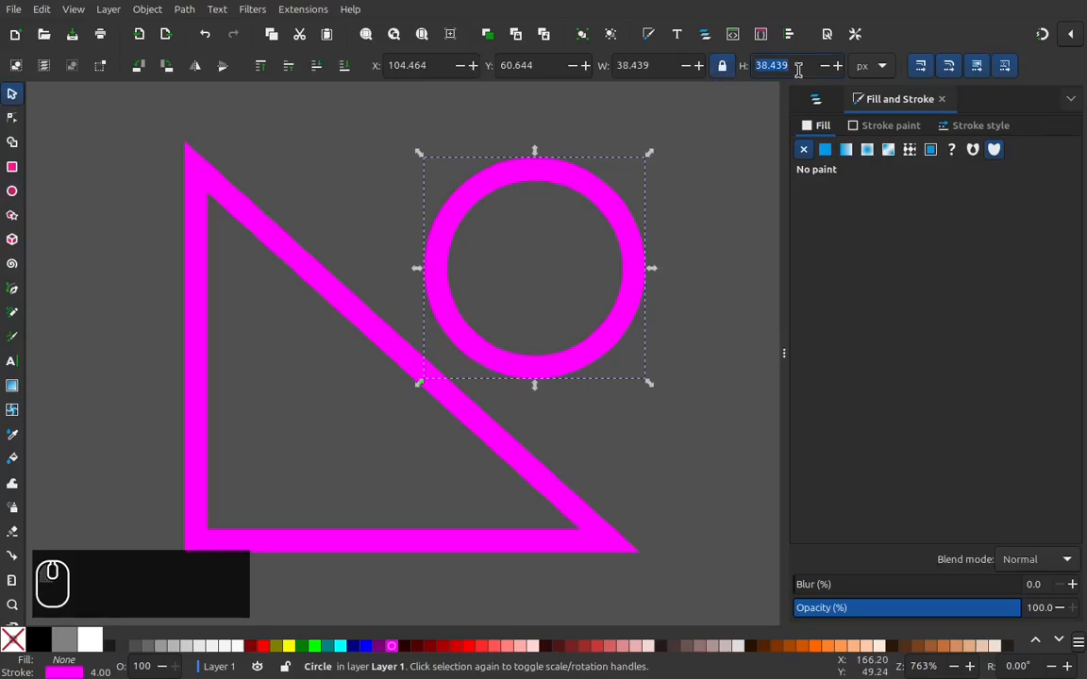
{"action": "type", "text": "40"}
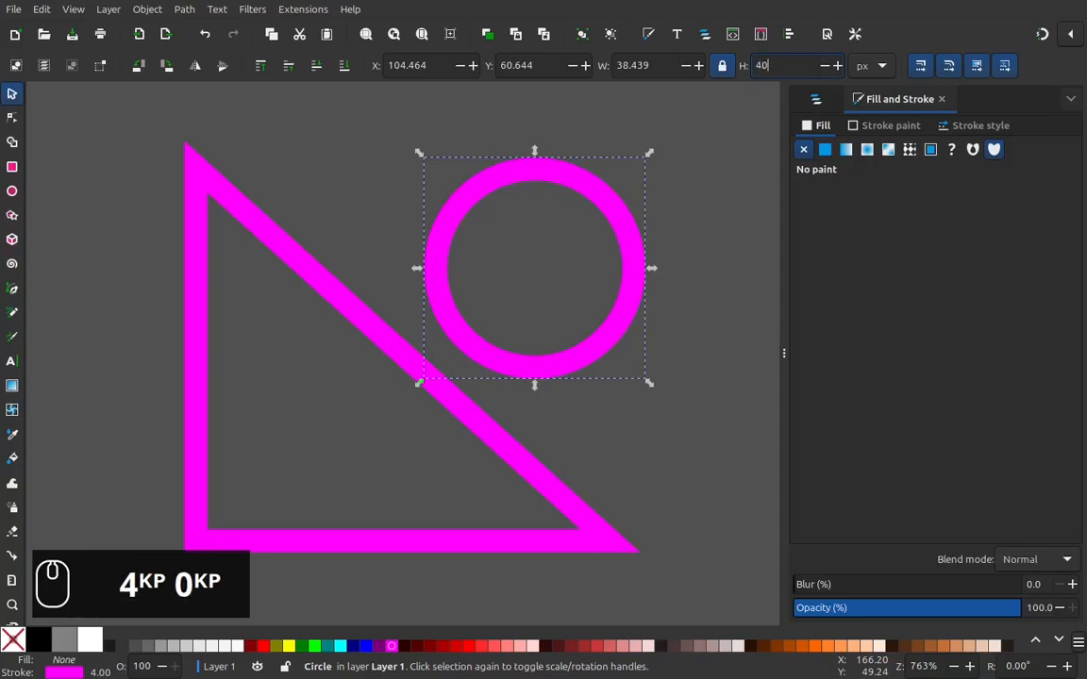
{"action": "type", "text": "+4"}
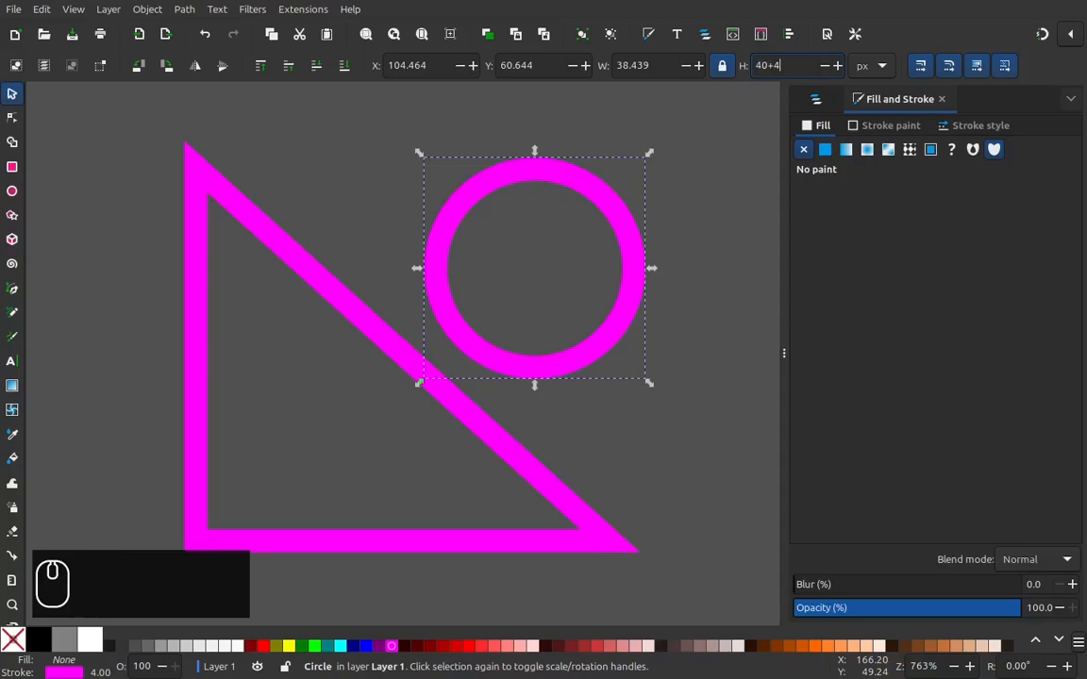
{"action": "key", "text": "Return"}
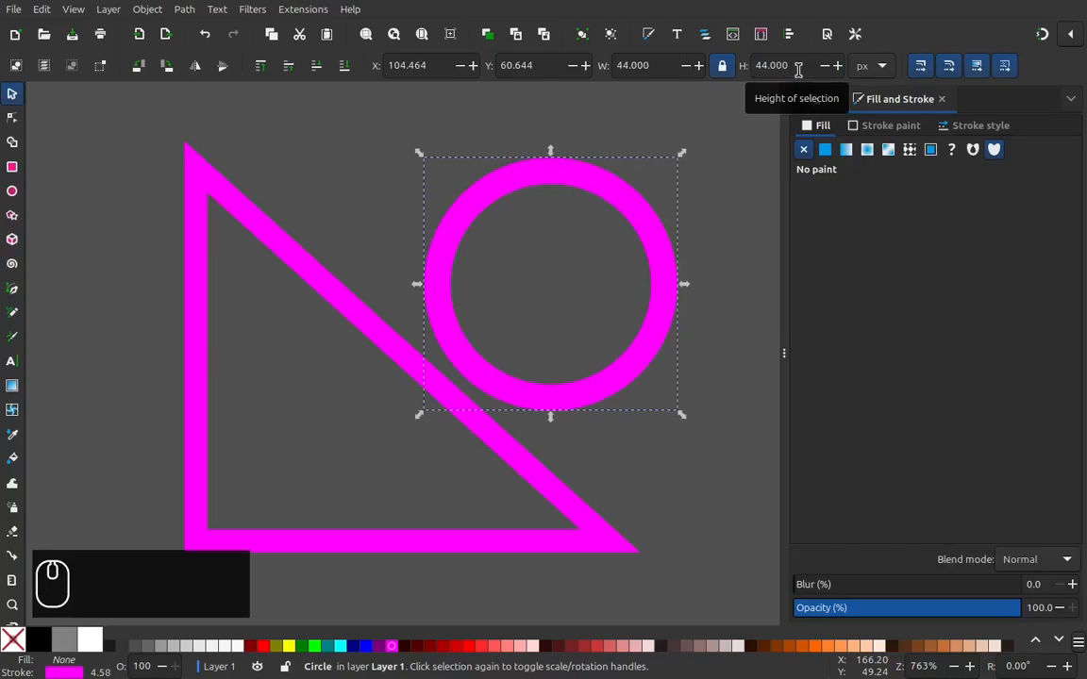
{"action": "key", "text": "ctrl"}
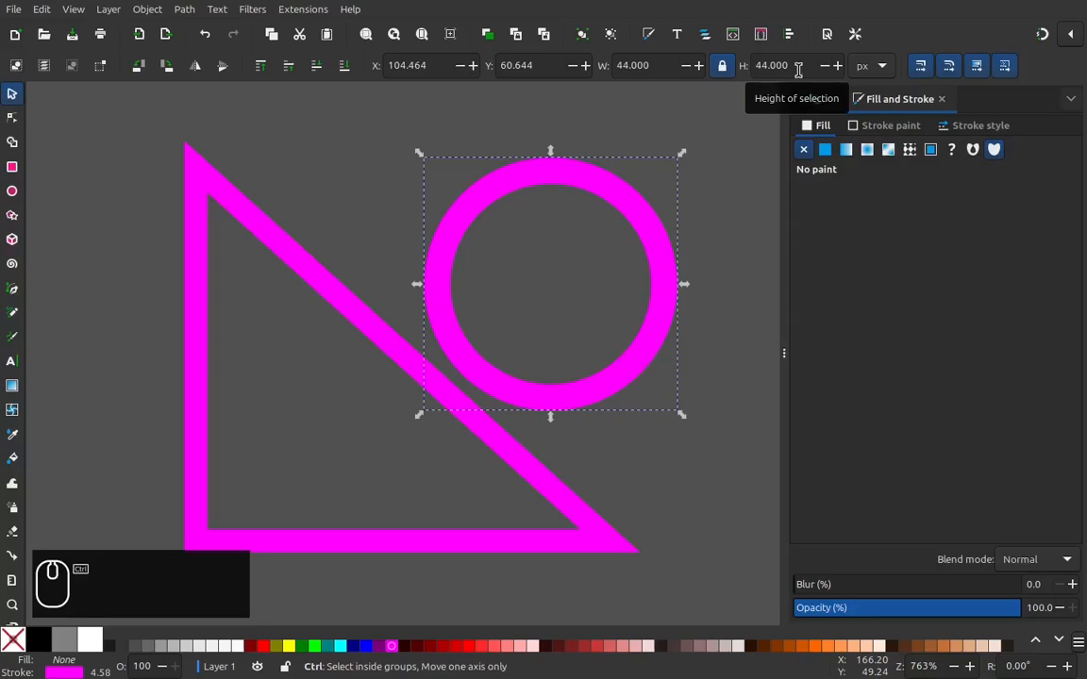
{"action": "key", "text": "ctrl+z"}
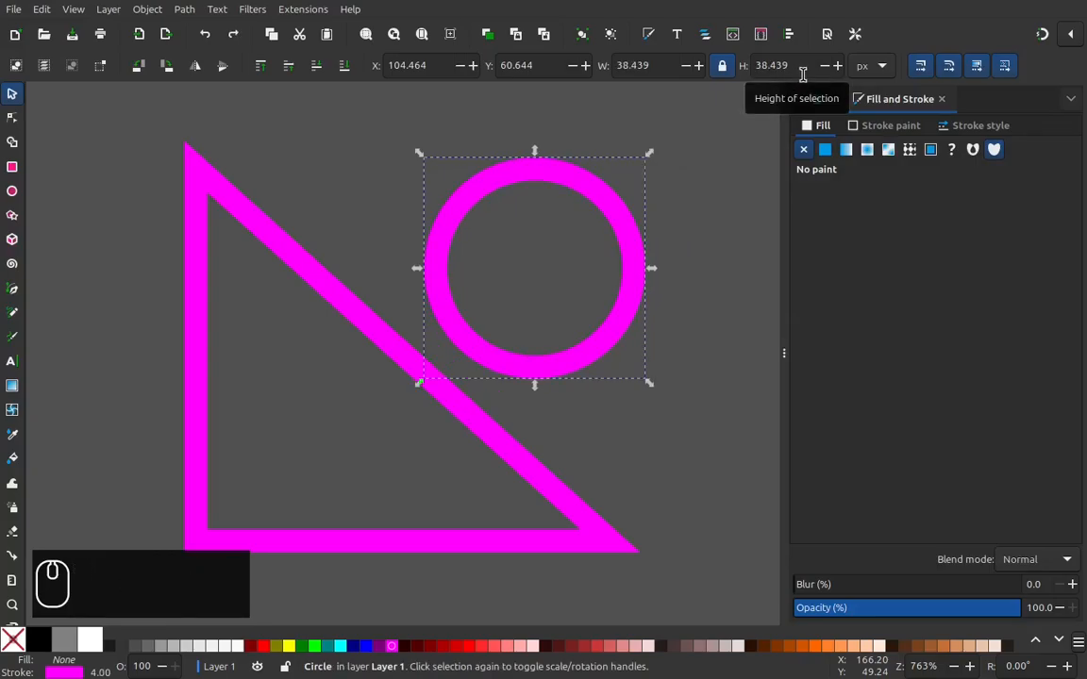
Step: Turn off scaling of the stroke width when objects are scaled
{"action": "left_click", "coordinate": [919, 66]}
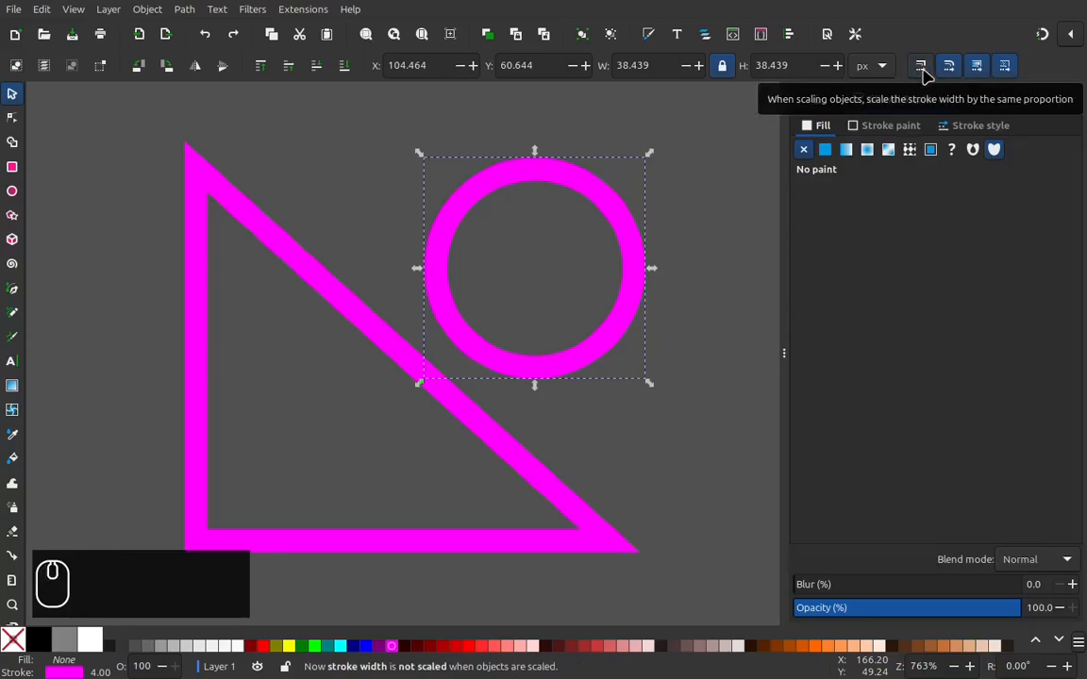
Step: Enable snapping in advanced mode, turning off bounding boxes, paths and alignment and turning on object midpoints
{"action": "left_click", "coordinate": [1071, 37]}
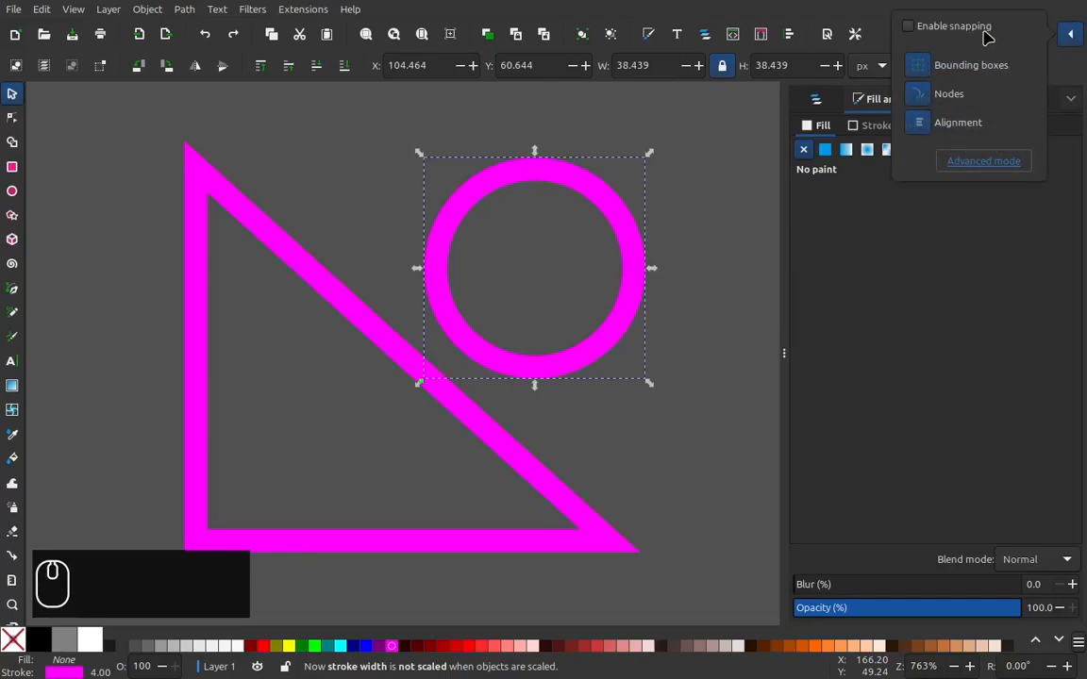
{"action": "left_click", "coordinate": [908, 27]}
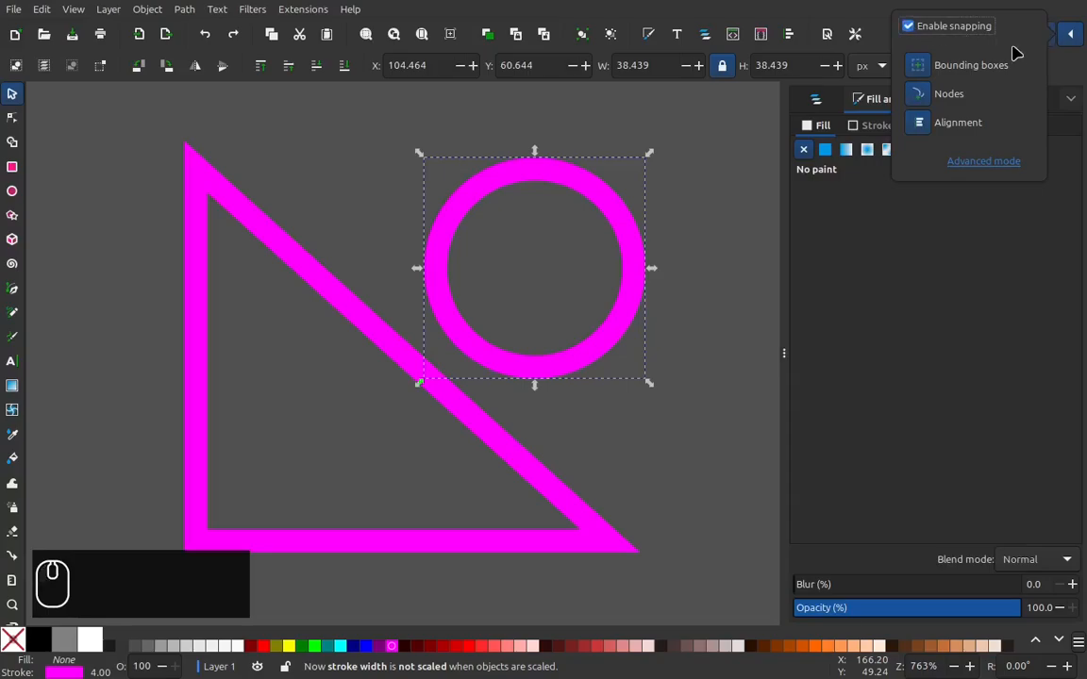
{"action": "left_click", "coordinate": [991, 162]}
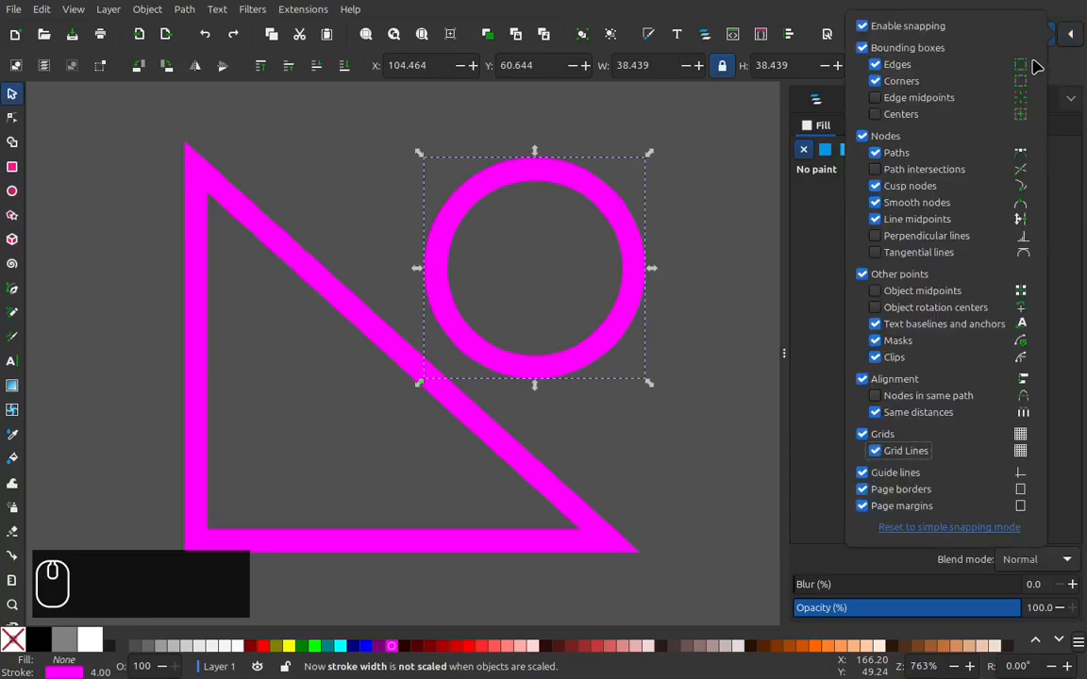
{"action": "left_click", "coordinate": [902, 47]}
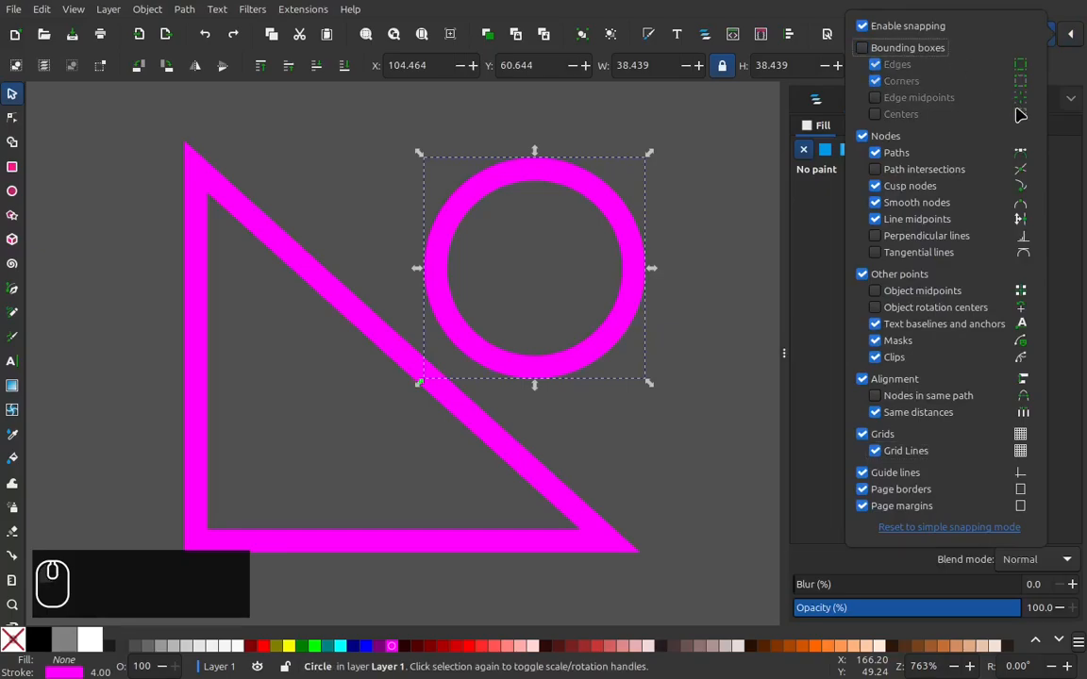
{"action": "left_click", "coordinate": [904, 154]}
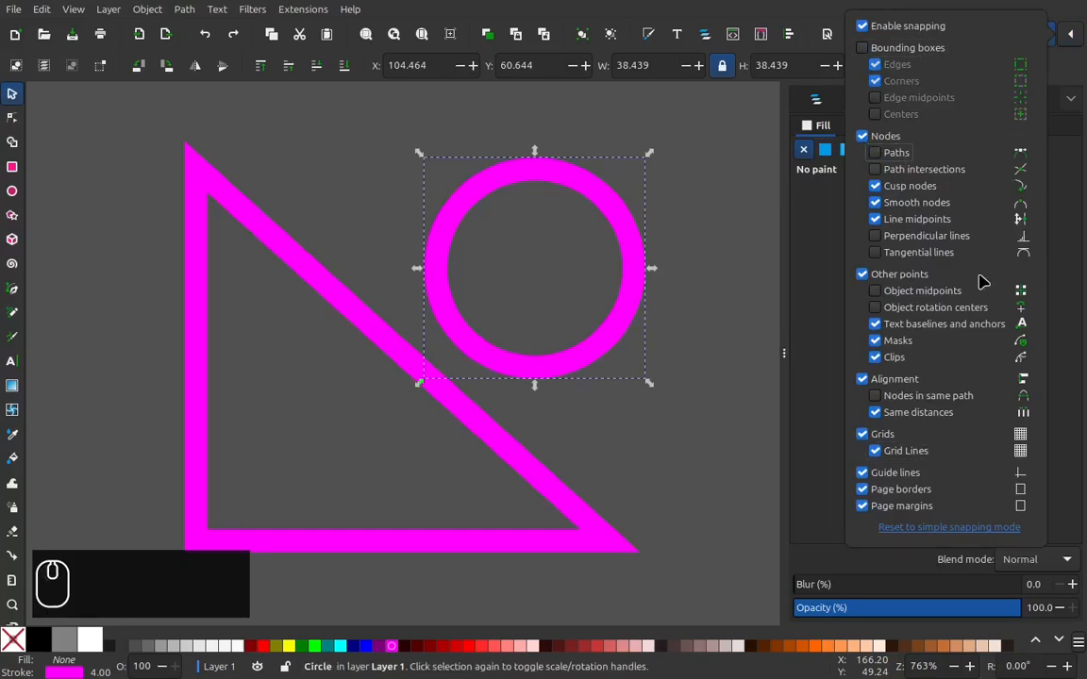
{"action": "left_click", "coordinate": [901, 381]}
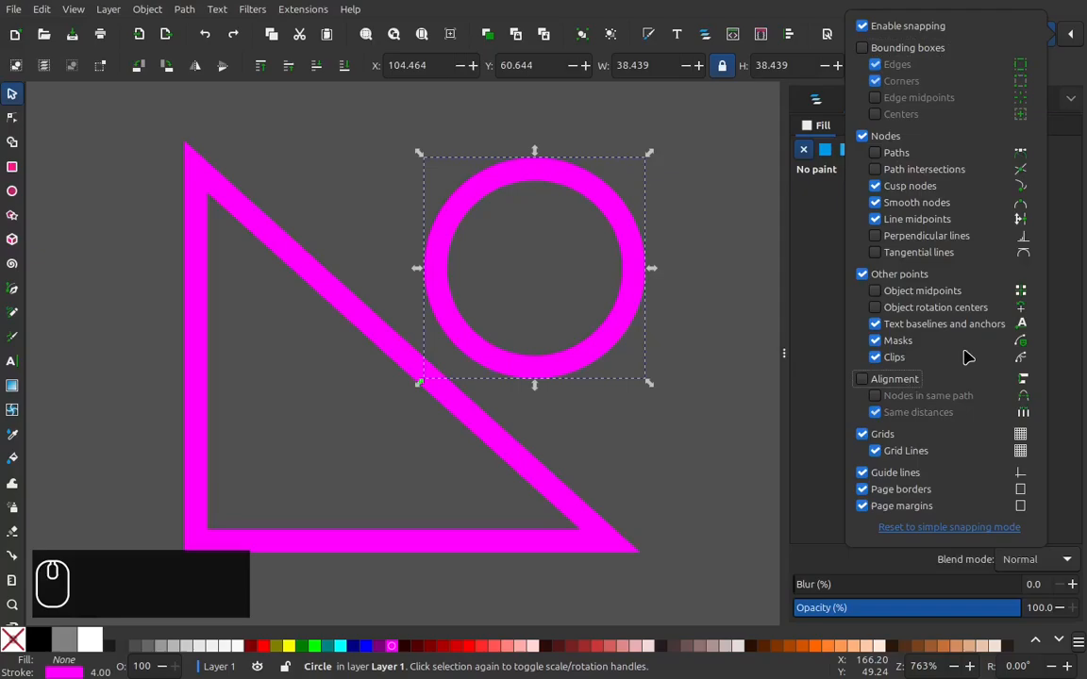
{"action": "left_click", "coordinate": [925, 295]}
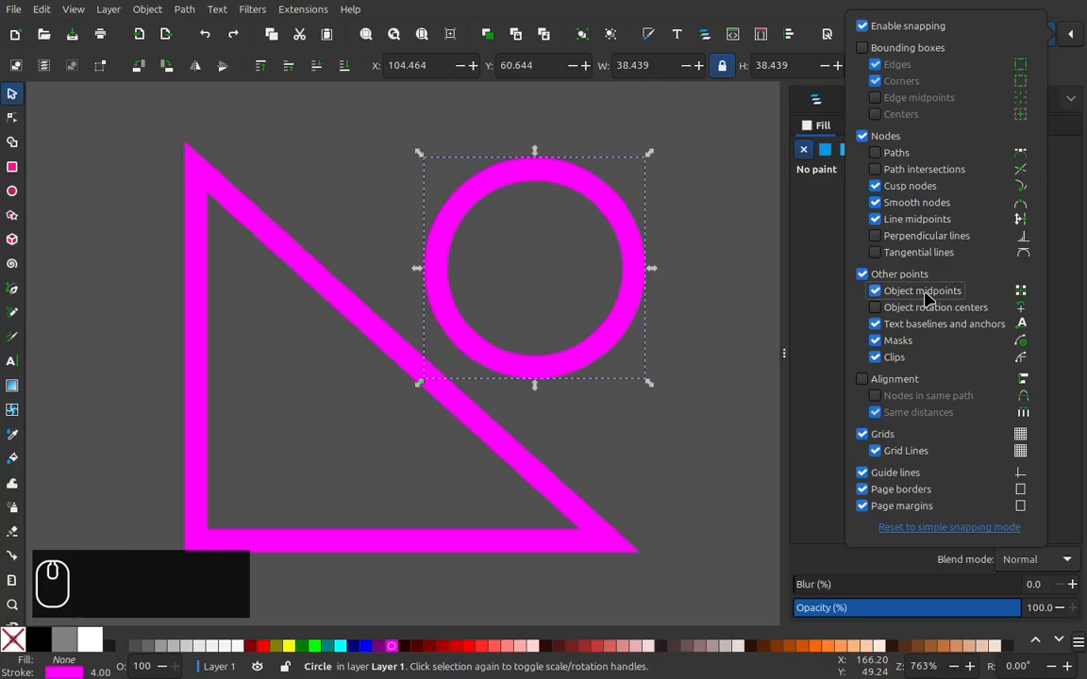
{"action": "key", "text": "Escape"}
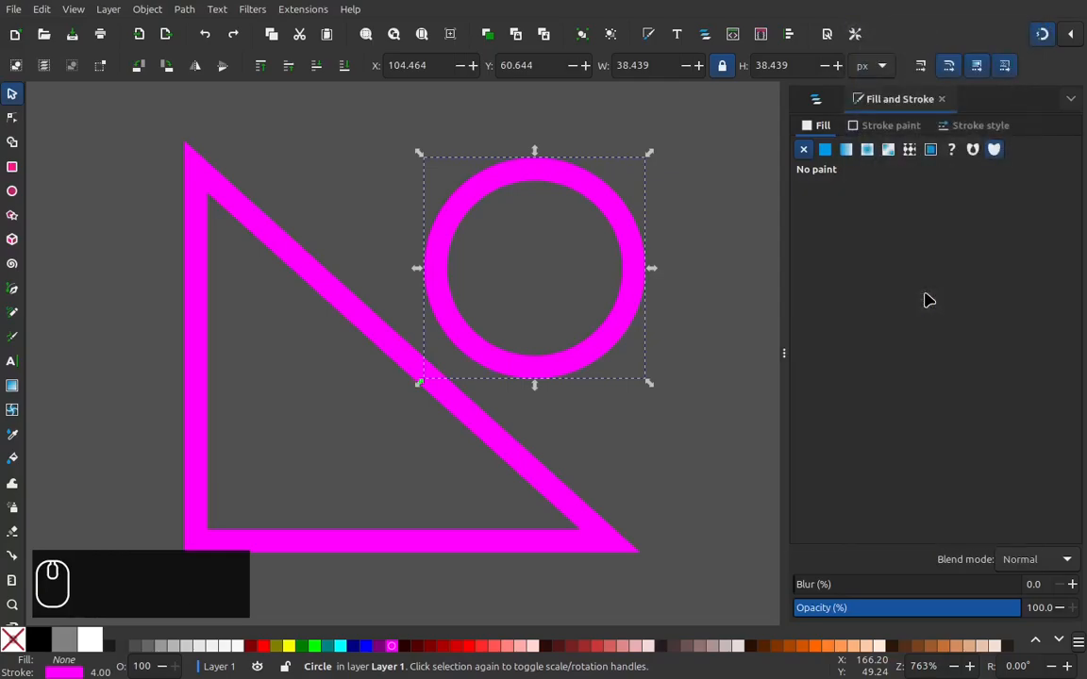
Step: Resize the circle proportionally to a height of 40+4 px and snap its center to the triangle's top corner
{"action": "left_click", "coordinate": [799, 66]}
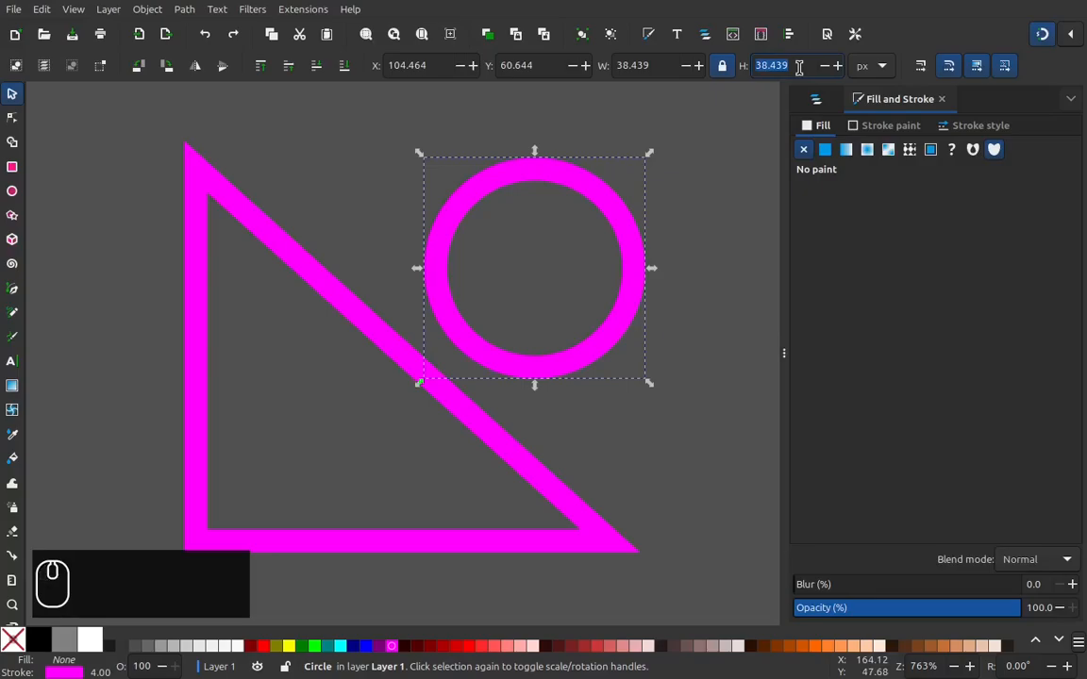
{"action": "type", "text": "40+4"}
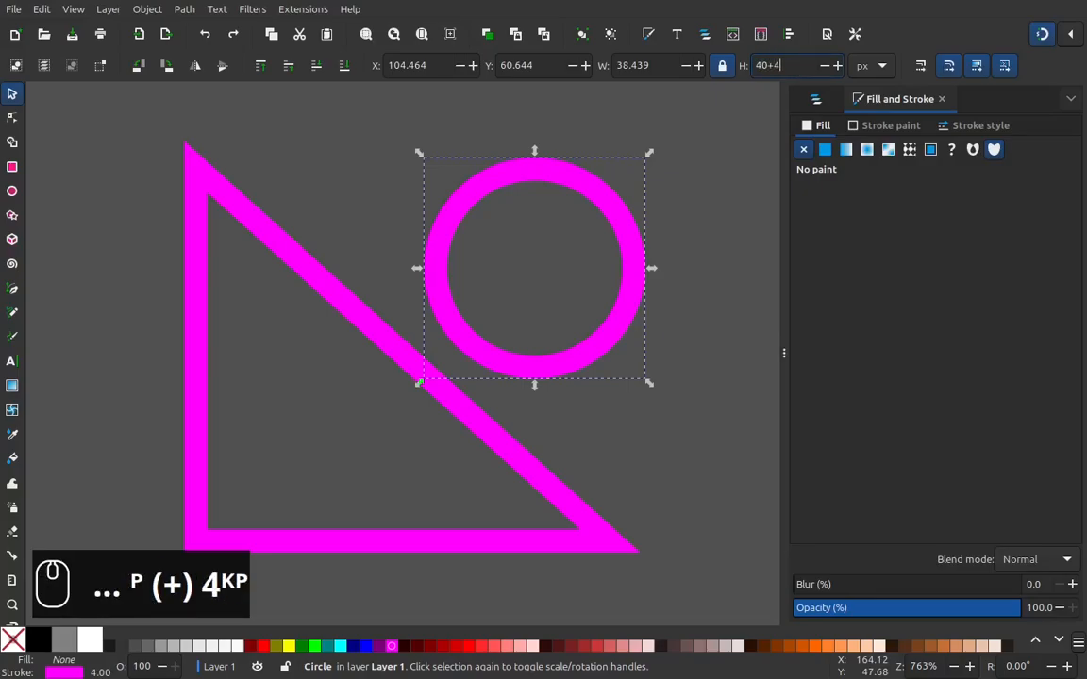
{"action": "key", "text": "Return"}
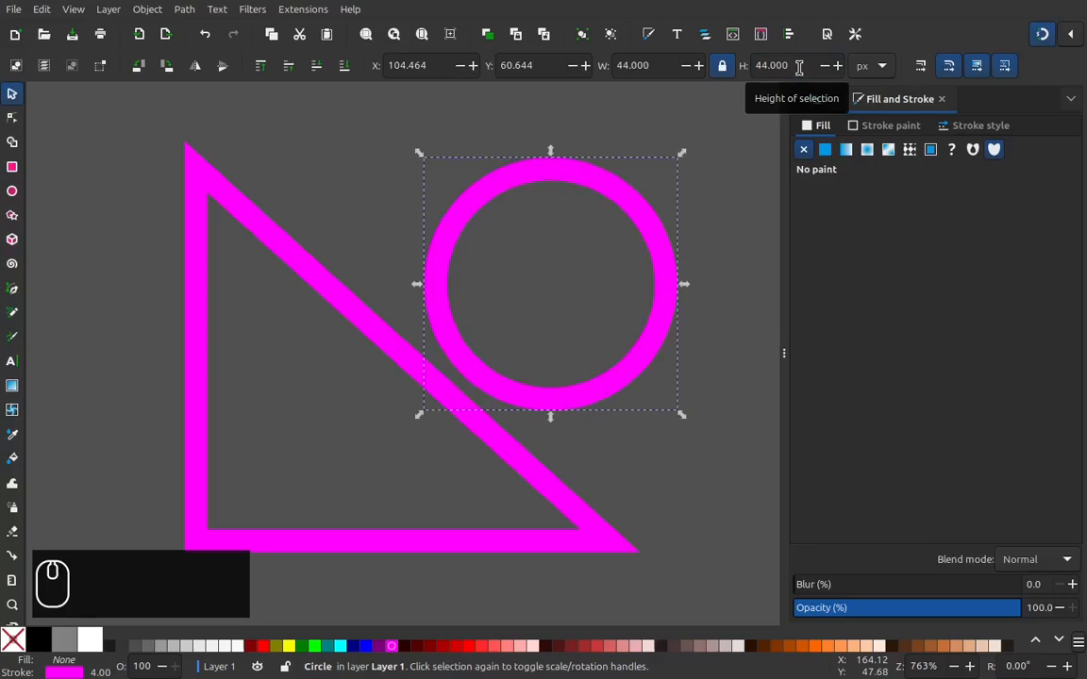
{"action": "left_click_drag", "start_coordinate": [634, 359], "coordinate": [289, 261]}
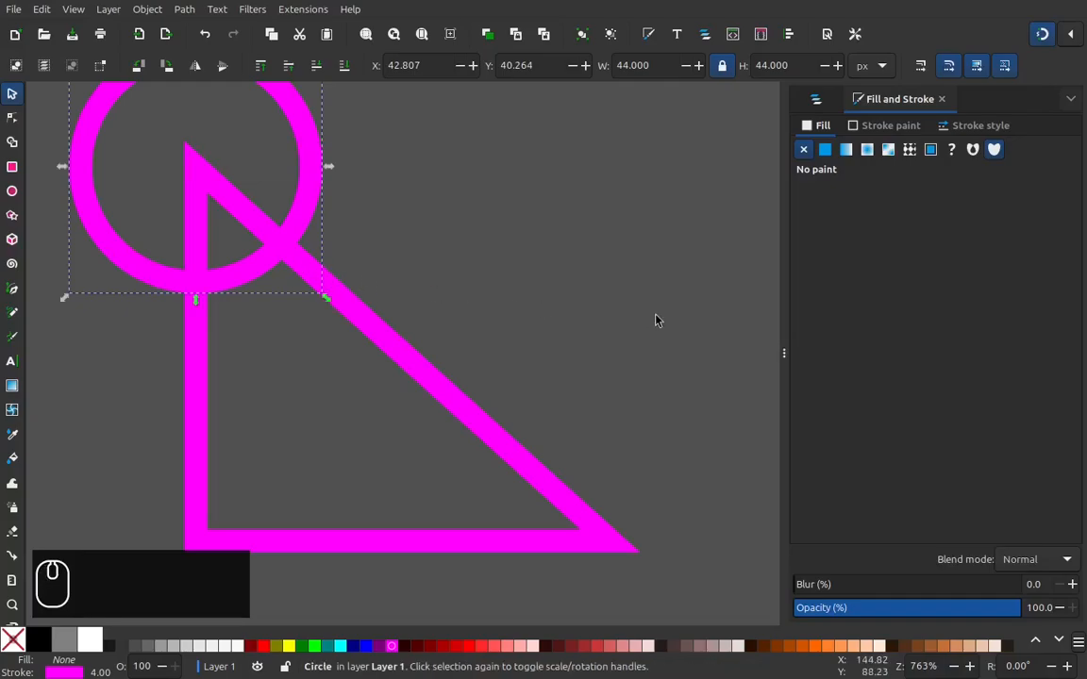
Step: Duplicate the circle, set the copy's height to 90+4 px, and snap its center to the triangle's right-angle corner
{"action": "key", "text": "minus"}
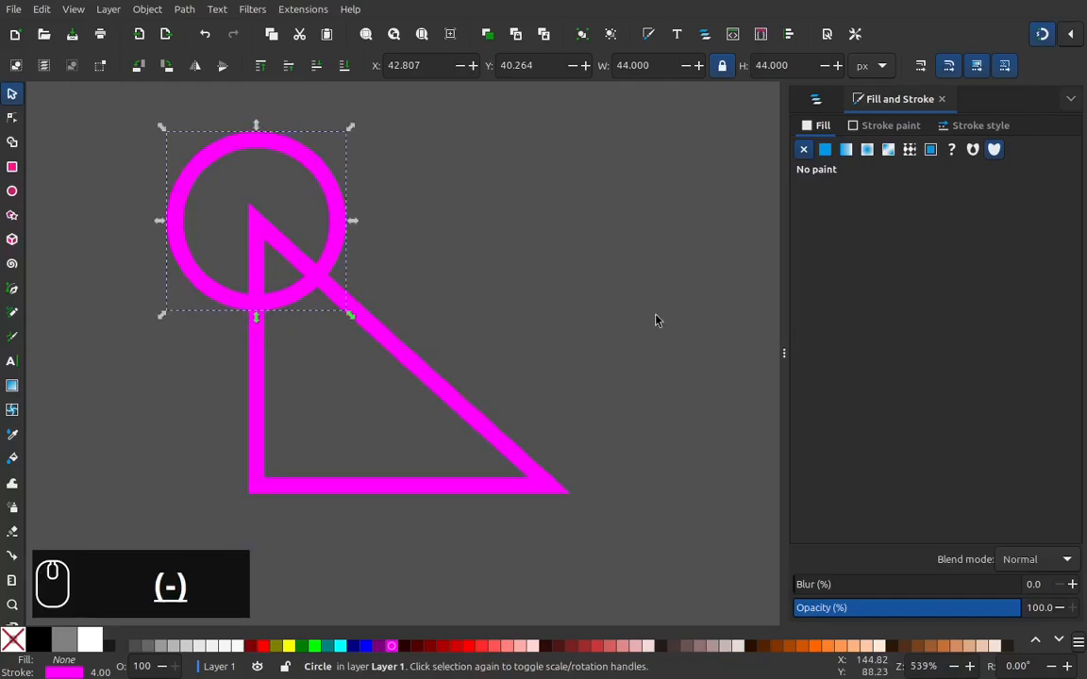
{"action": "right_click", "coordinate": [335, 226]}
{"action": "left_click", "coordinate": [380, 286]}
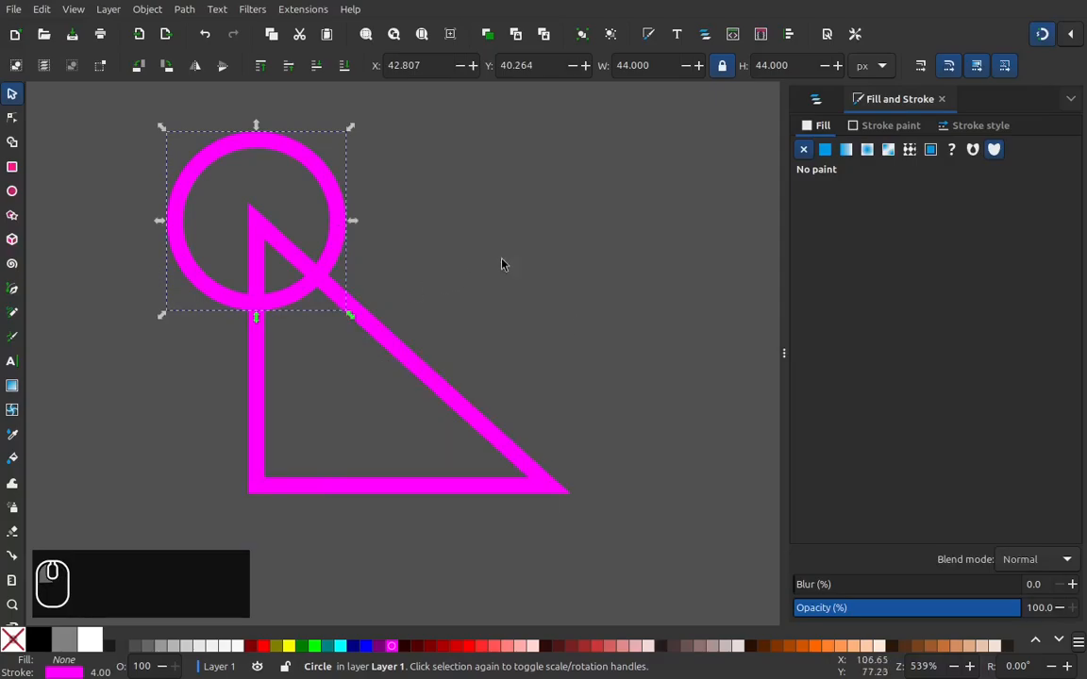
{"action": "left_click", "coordinate": [805, 69]}
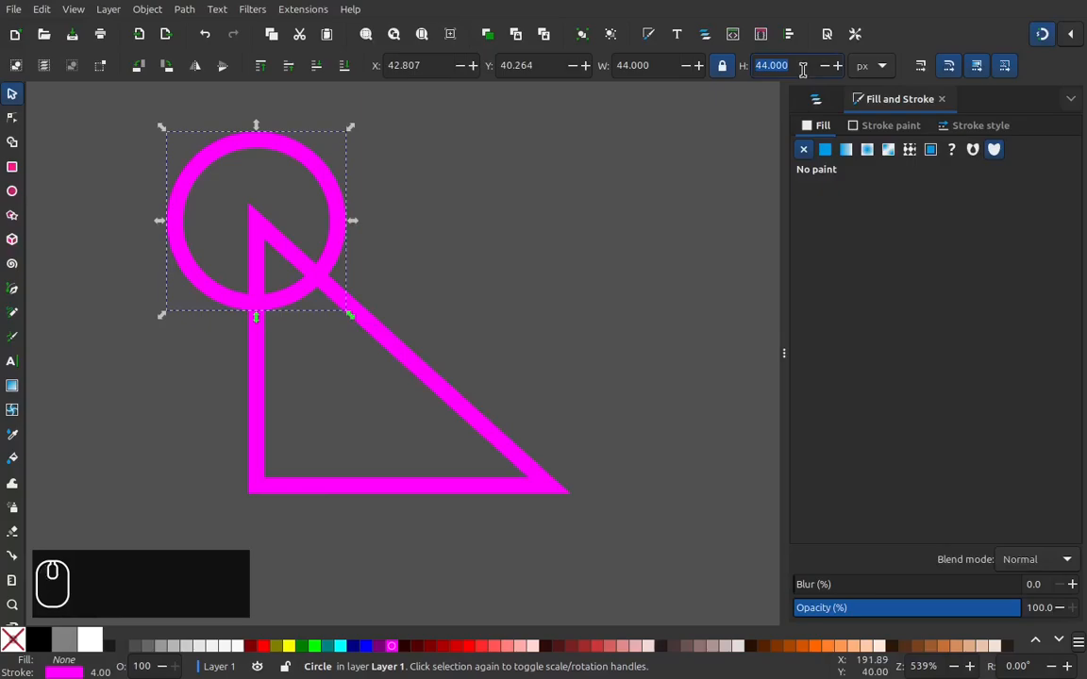
{"action": "type", "text": "90+4"}
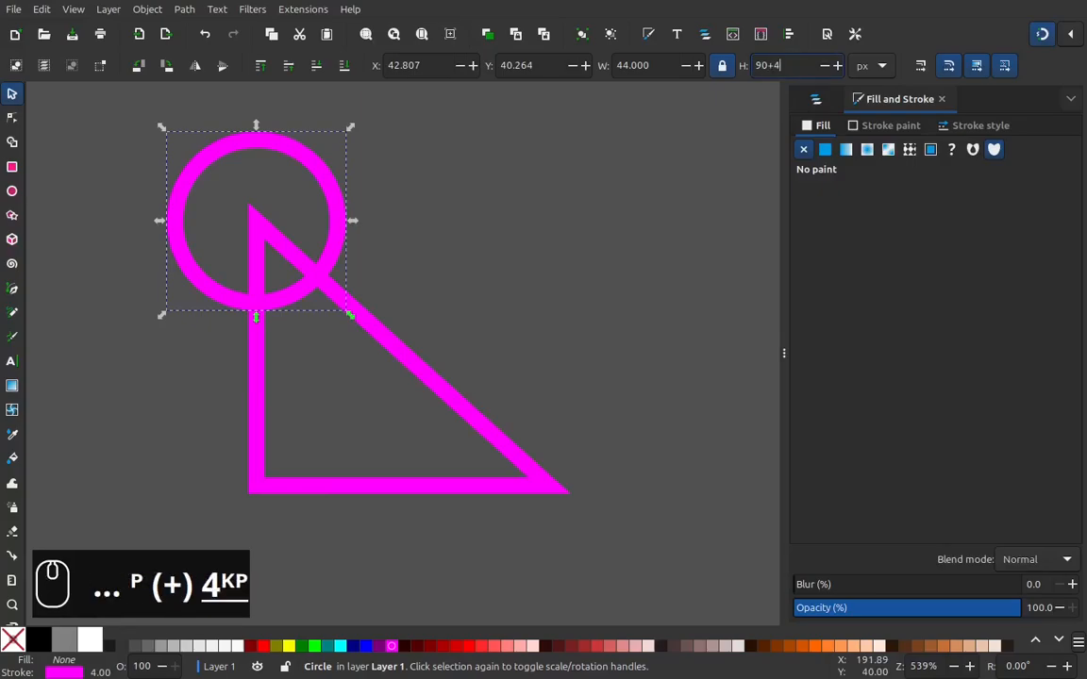
{"action": "key", "text": "Return"}
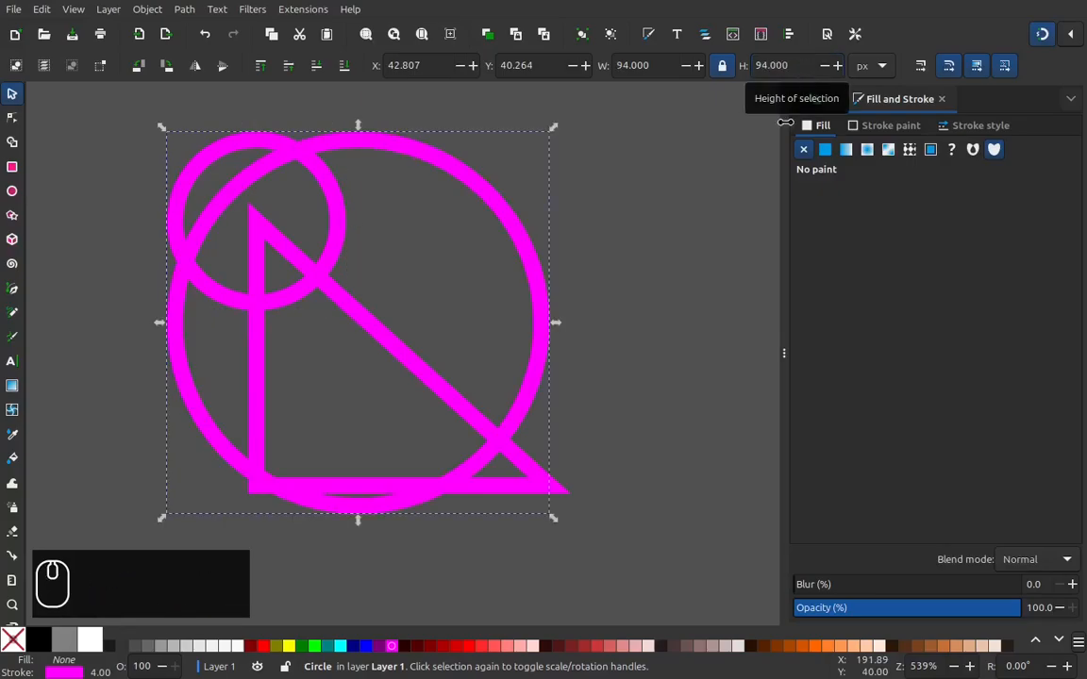
{"action": "left_click_drag", "start_coordinate": [525, 421], "coordinate": [433, 586]}
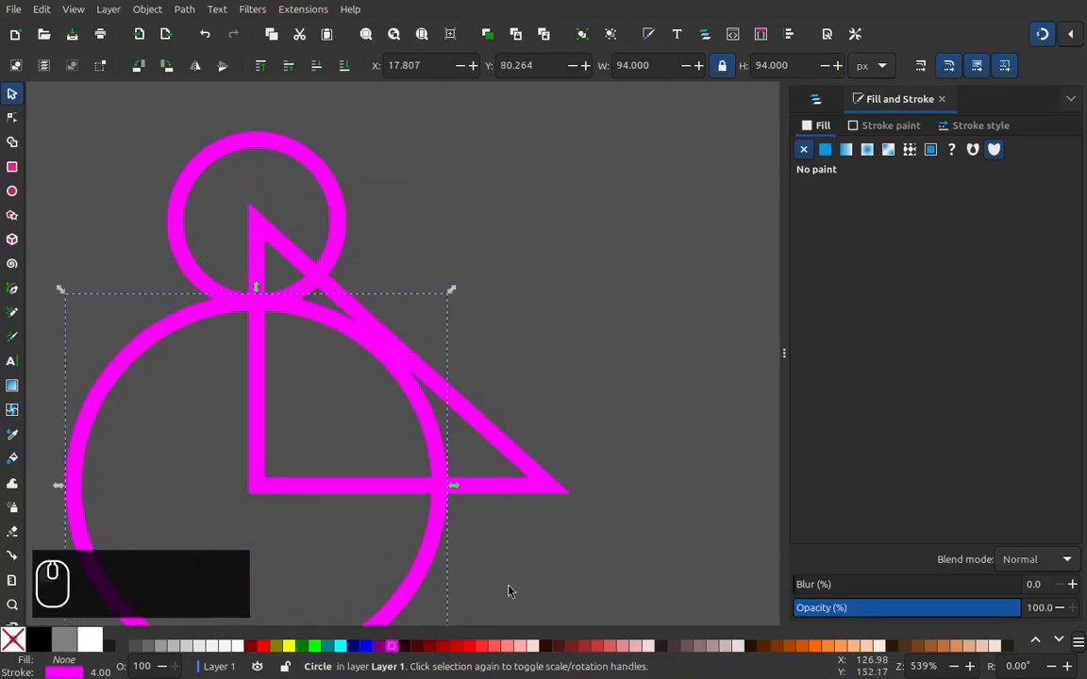
Step: Duplicate the larger circle, set the copy's height to 234+4 px, and snap its center to the triangle's lower-right corner
{"action": "key", "text": "minus"}
{"action": "key", "text": "minus"}
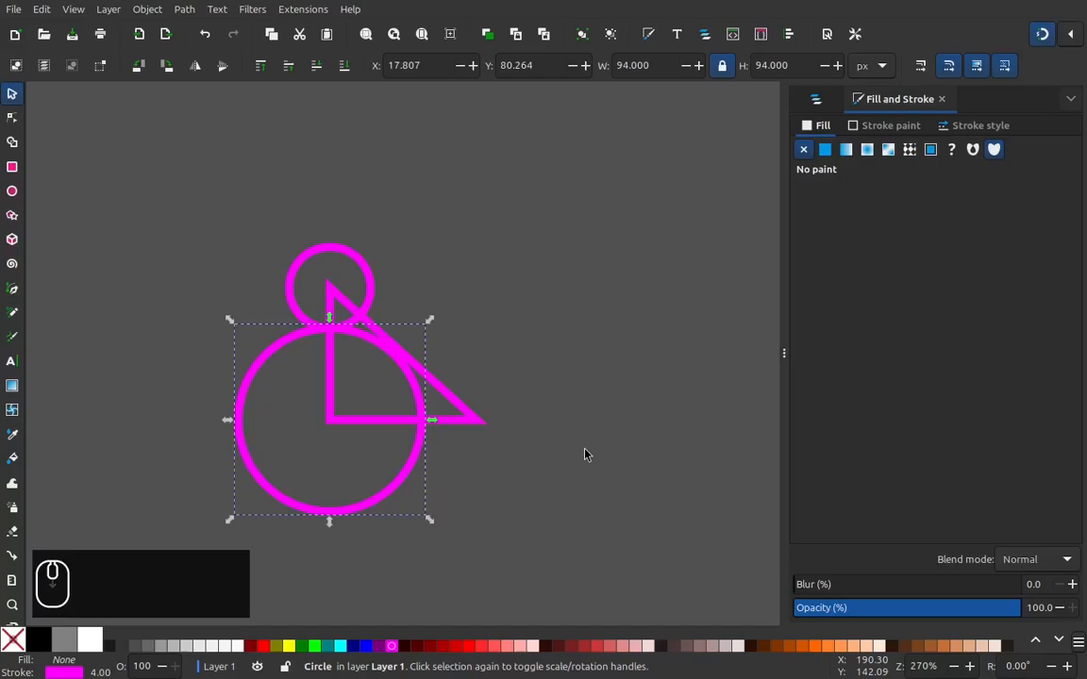
{"action": "scroll", "coordinate": [582, 451], "scroll_direction": "down", "scroll_amount": 2}
{"action": "right_click", "coordinate": [417, 406]}
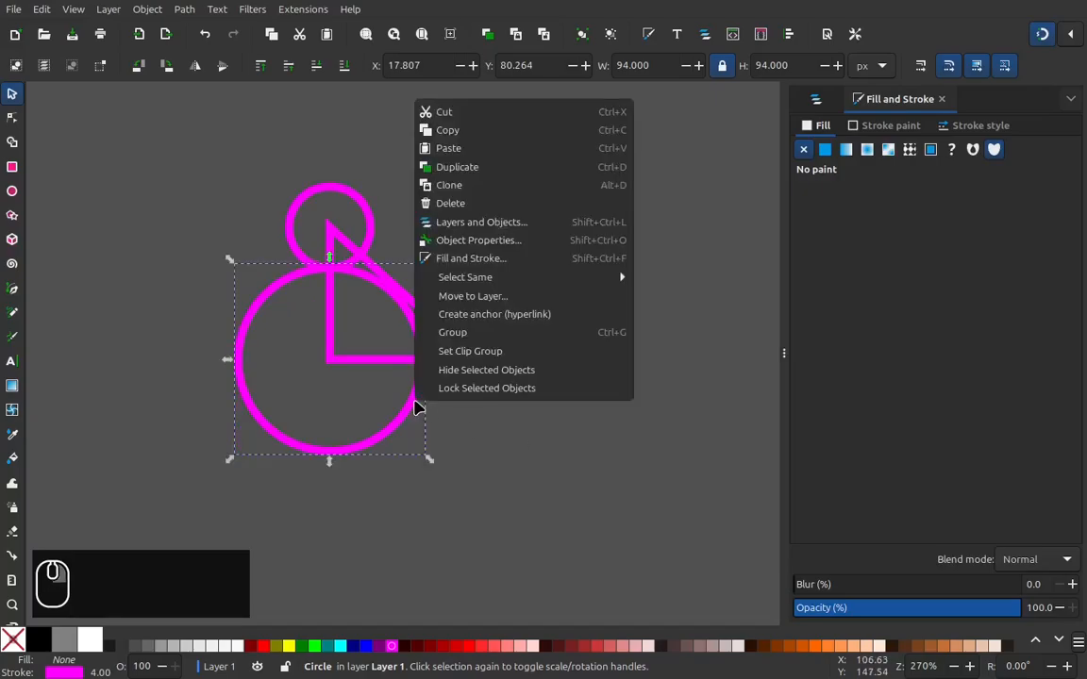
{"action": "left_click", "coordinate": [482, 170]}
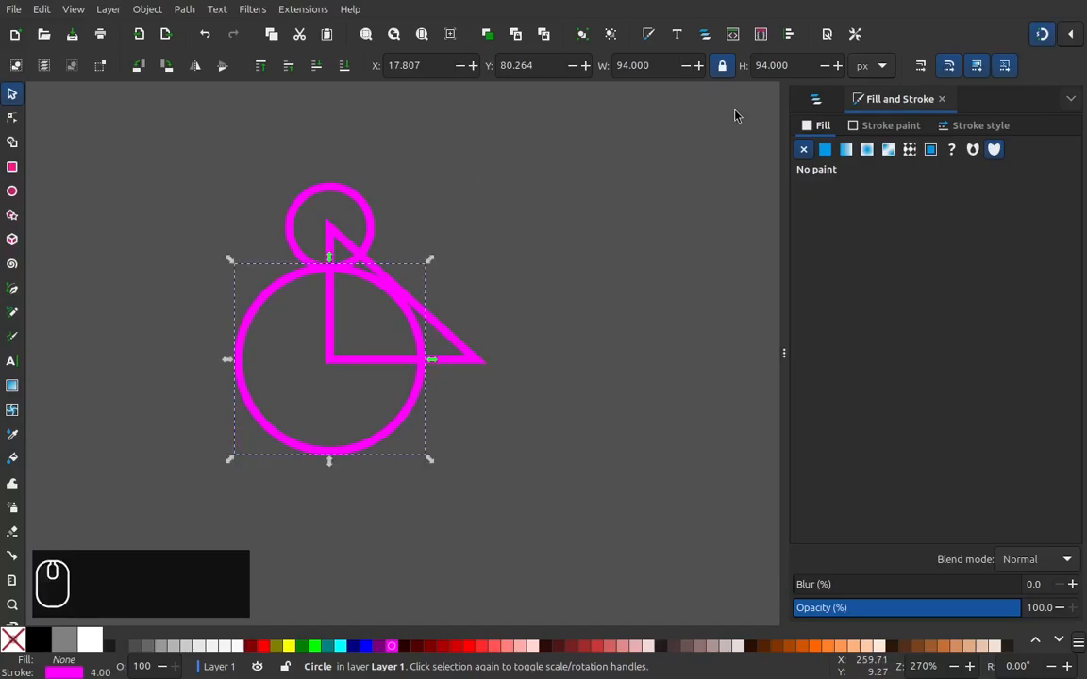
{"action": "left_click", "coordinate": [789, 66]}
{"action": "type", "text": "234+4"}
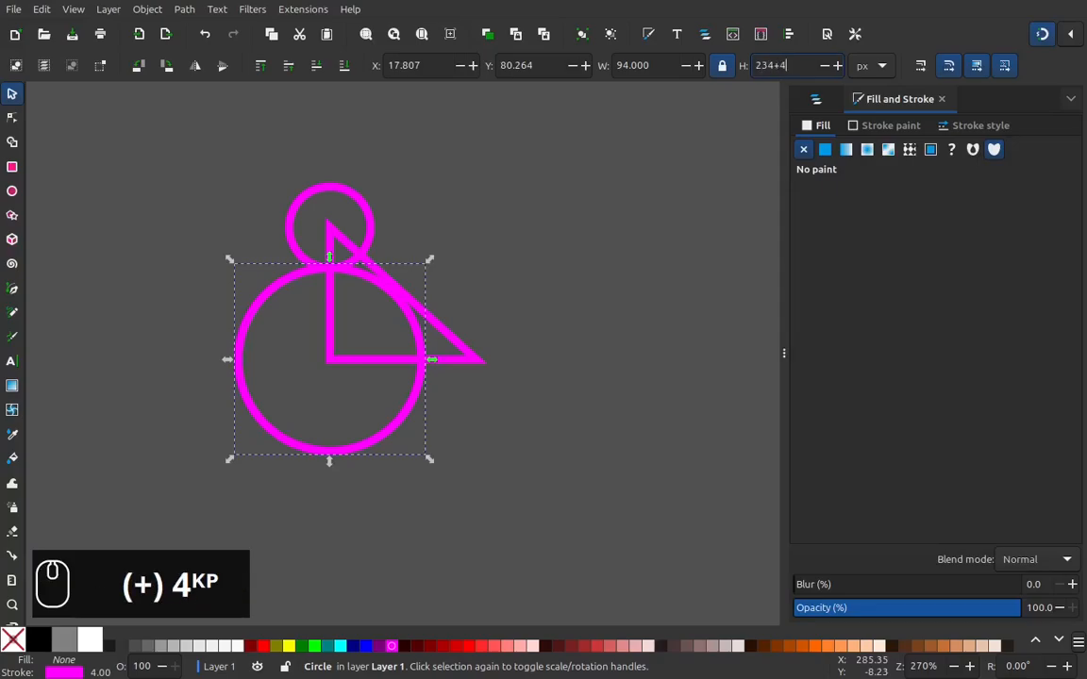
{"action": "key", "text": "Return"}
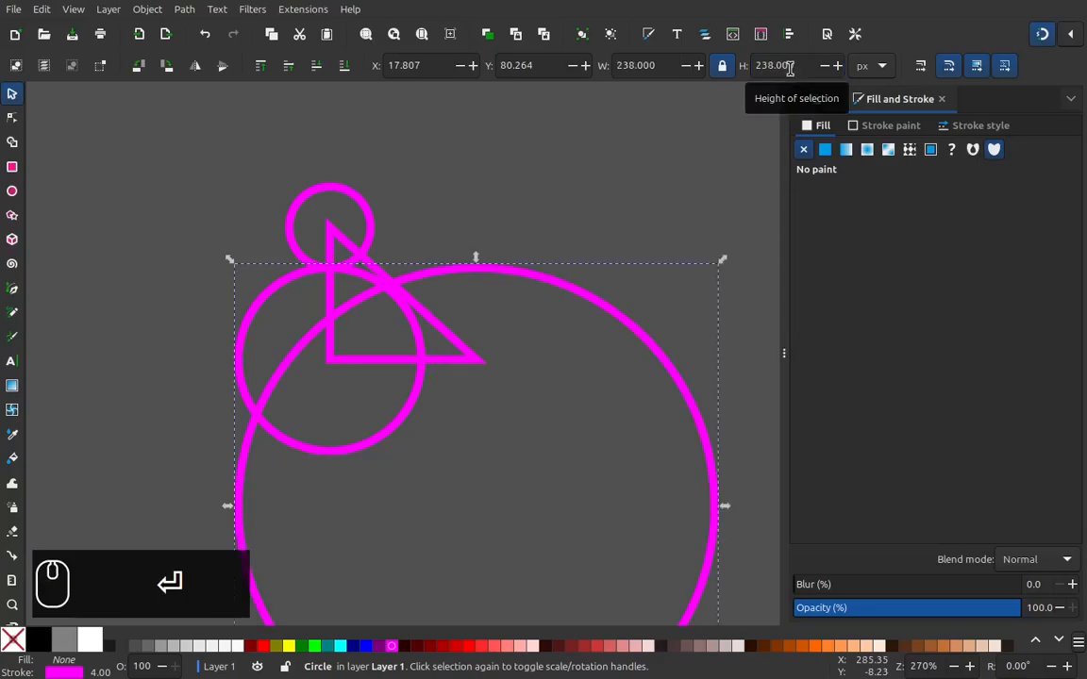
{"action": "left_click_drag", "start_coordinate": [689, 623], "coordinate": [686, 485]}
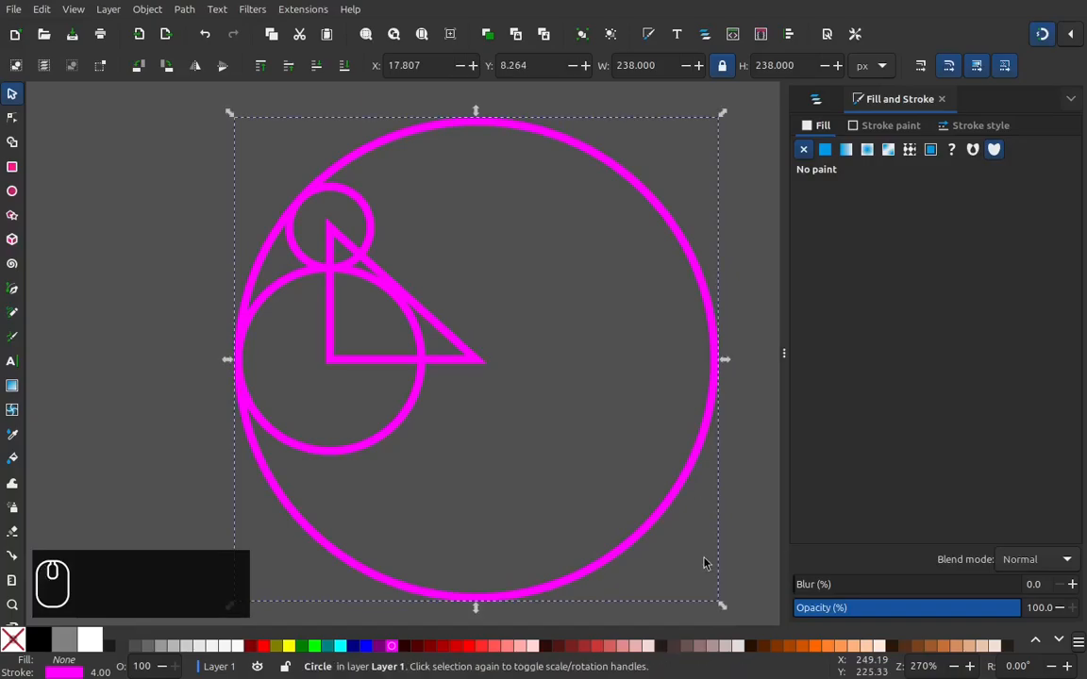
{"action": "key", "text": "KP_Subtract"}
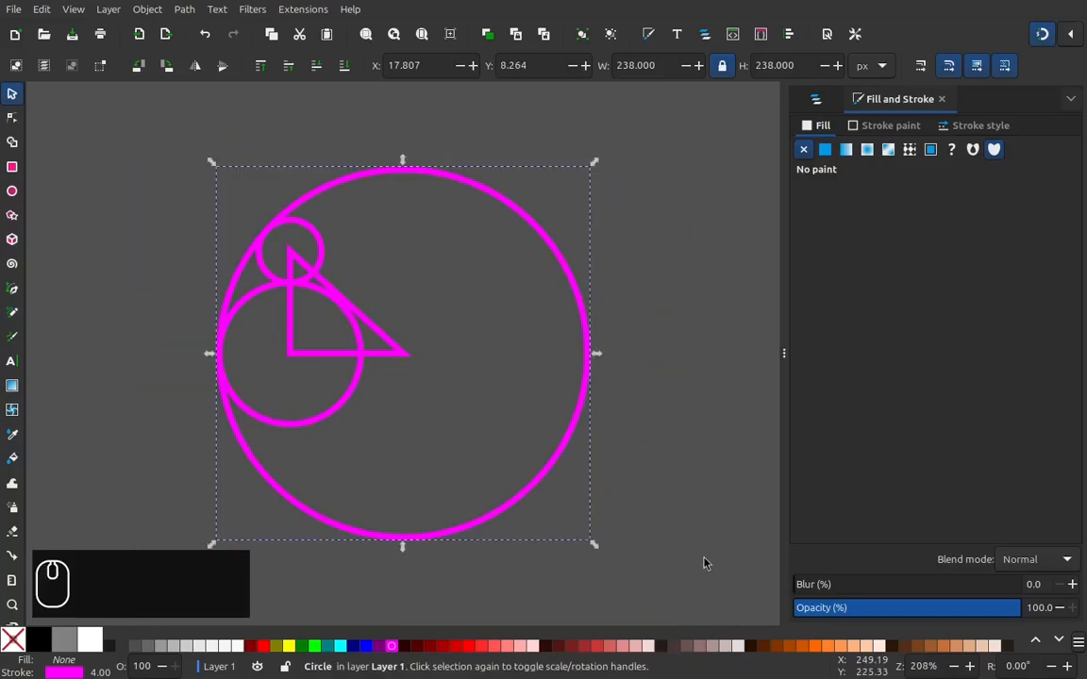
Step: Delete the right triangle, keeping the three circles
{"action": "left_click", "coordinate": [663, 527]}
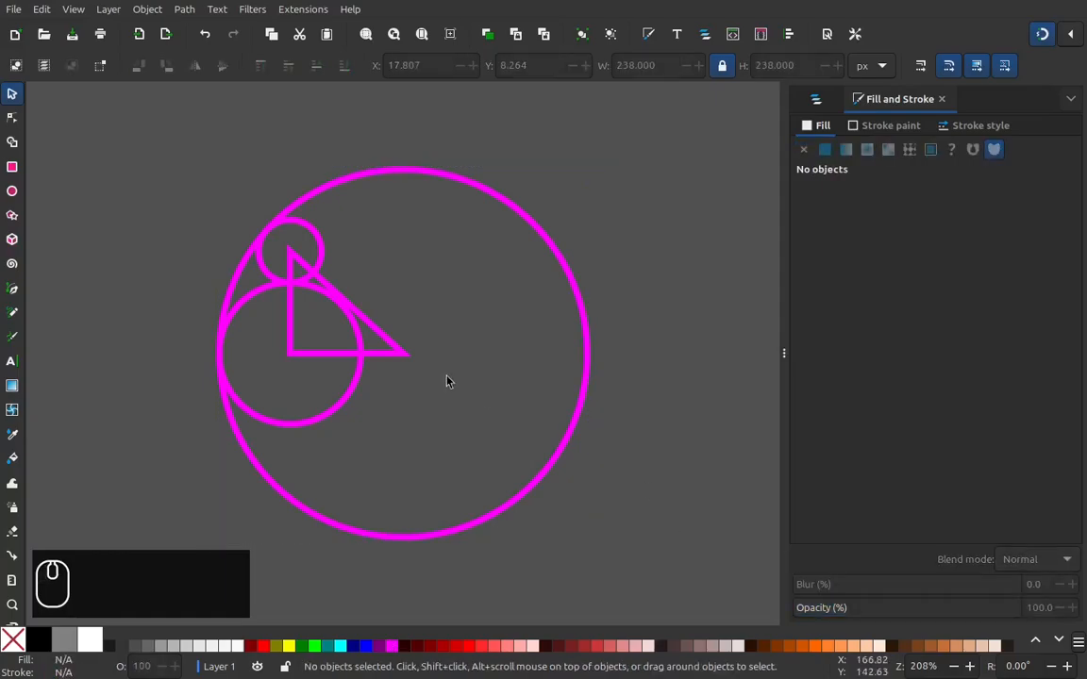
{"action": "left_click", "coordinate": [378, 335]}
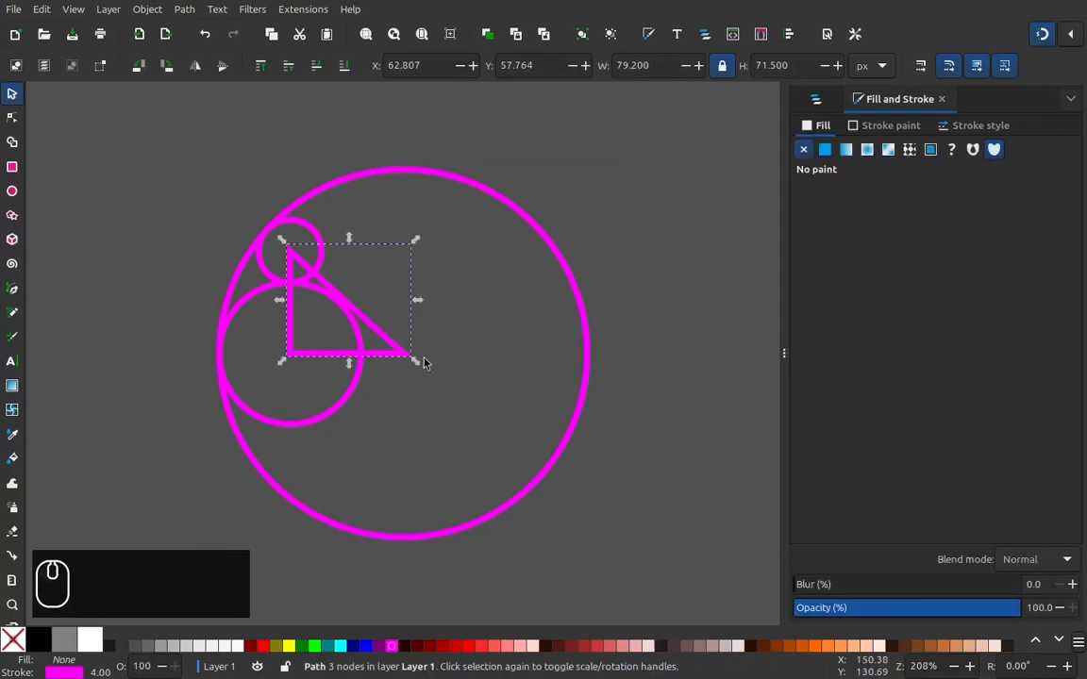
{"action": "right_click", "coordinate": [401, 359]}
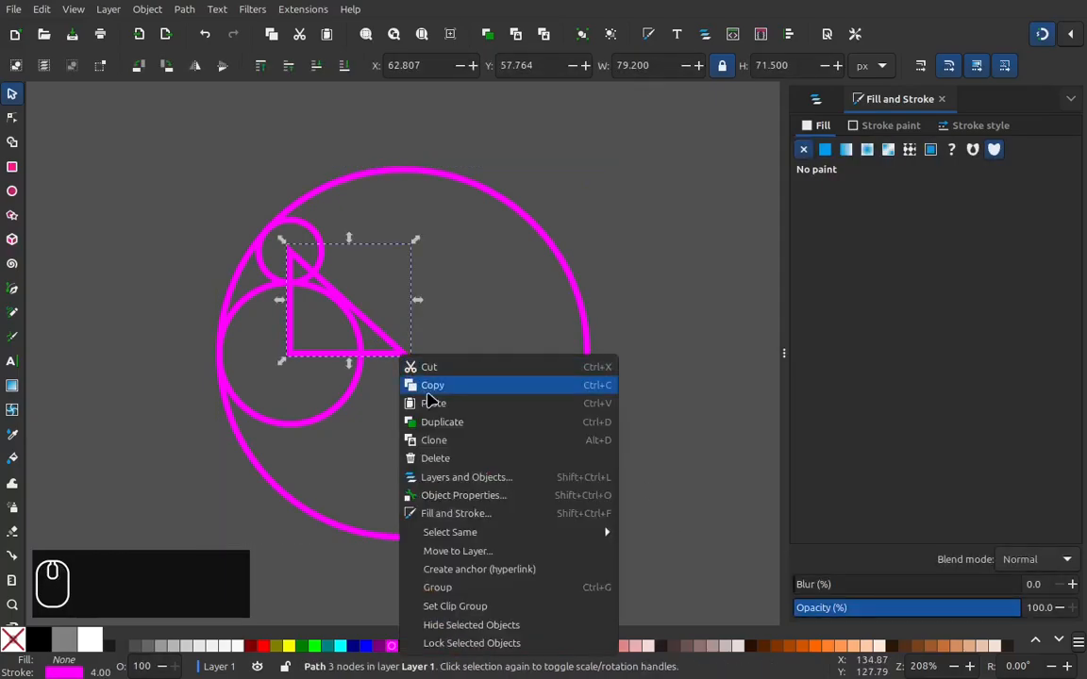
{"action": "left_click", "coordinate": [485, 459]}
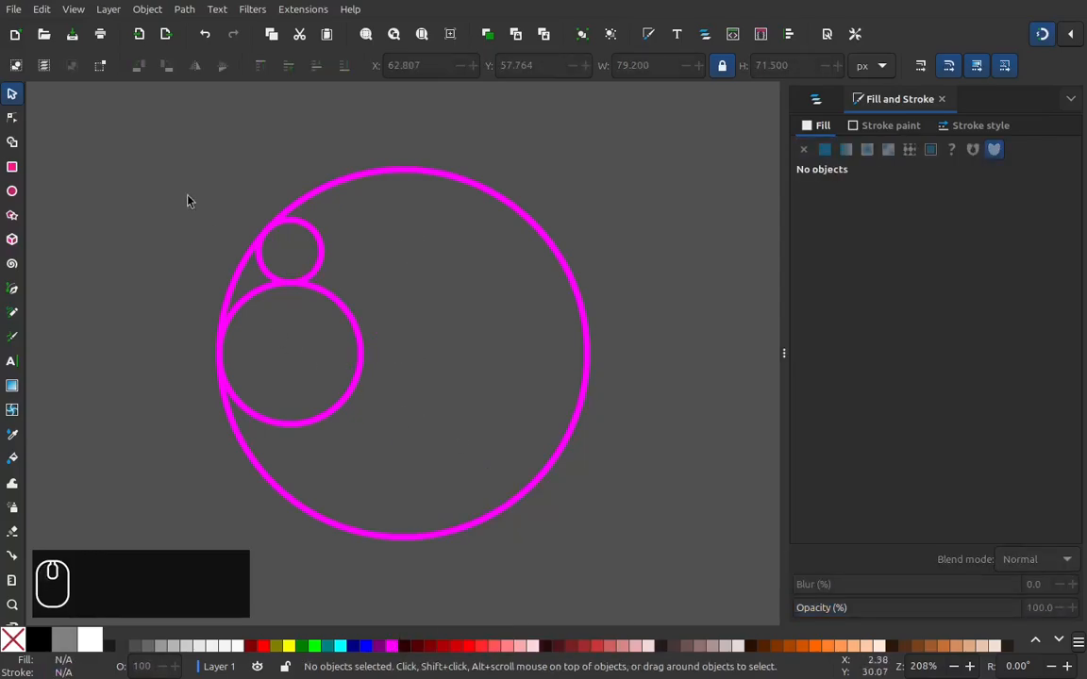
Step: Switch the canvas display mode to Outline
{"action": "left_click", "coordinate": [76, 12]}
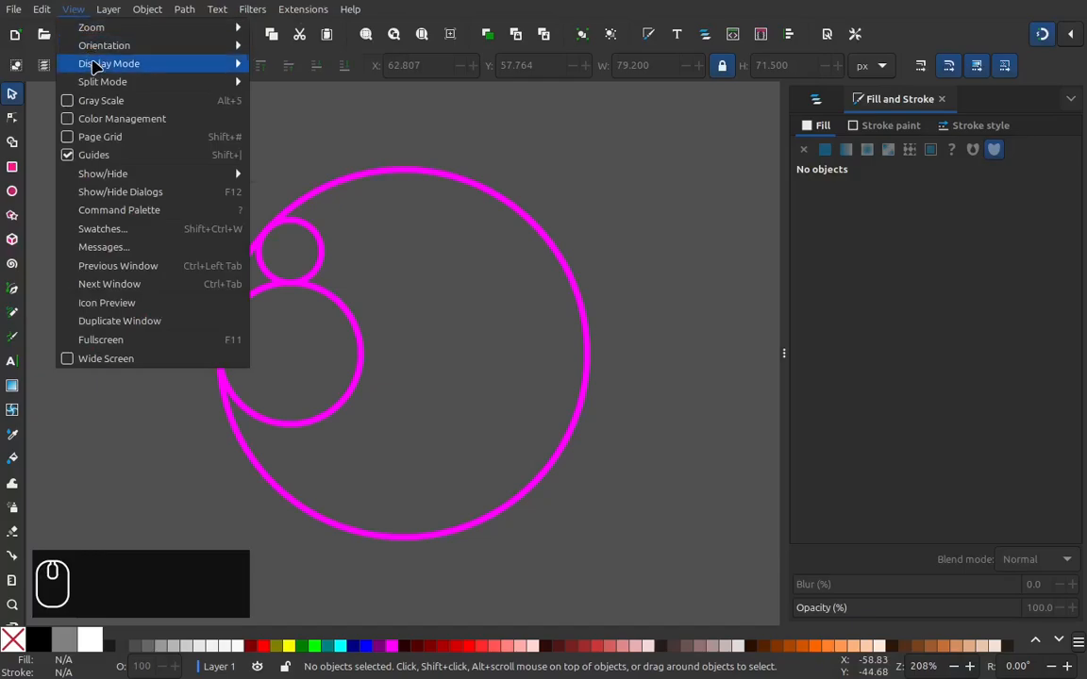
{"action": "mouse_move", "coordinate": [189, 64]}
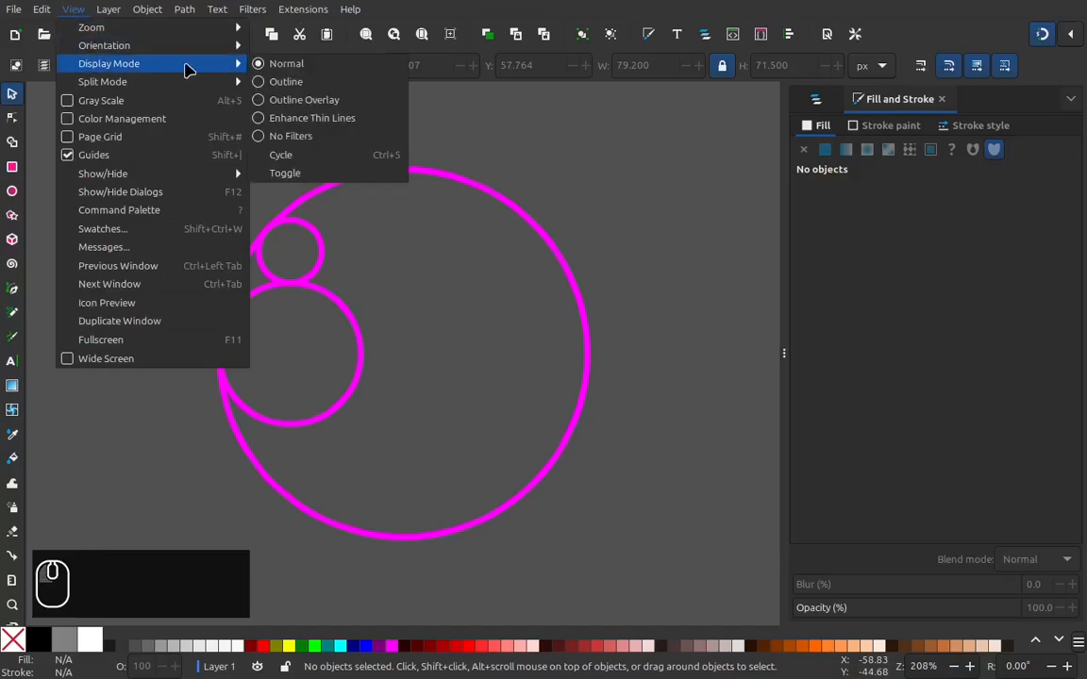
{"action": "left_click", "coordinate": [296, 85]}
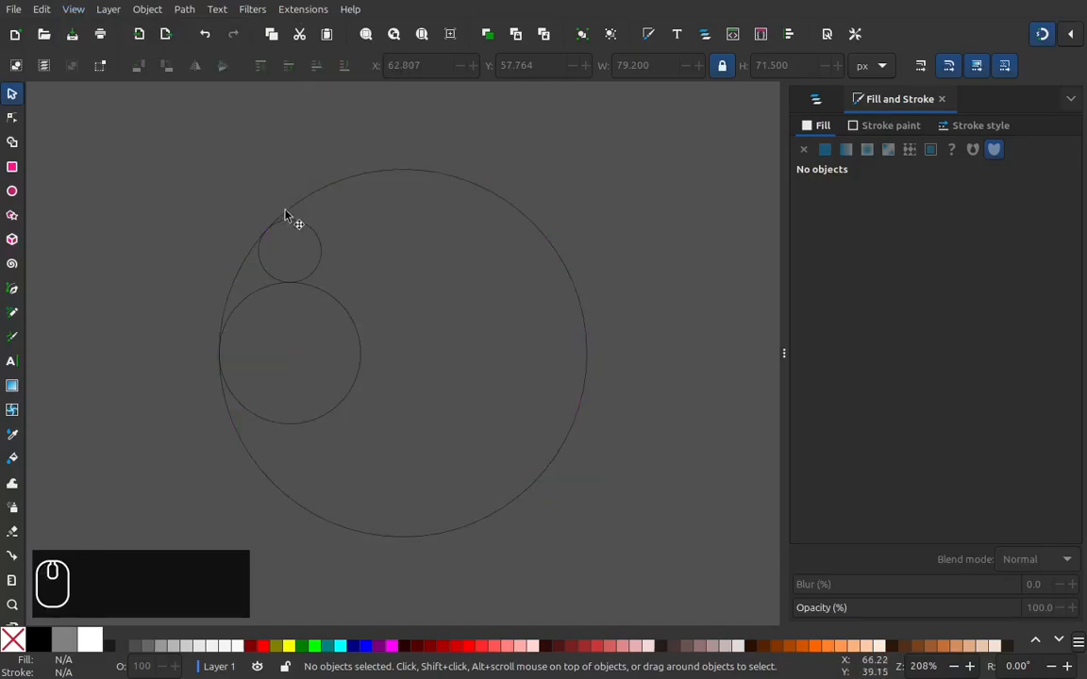
Step: Examine up close the three points where the small, medium and large circles' outlines touch each other
{"action": "key", "text": "shift"}
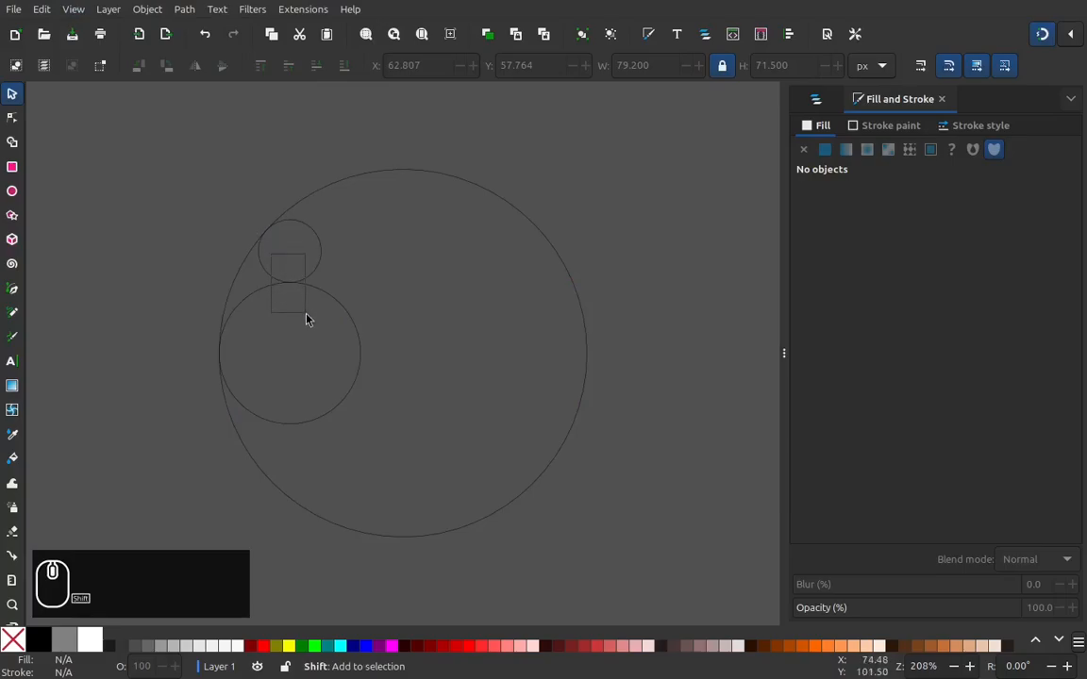
{"action": "scroll", "coordinate": [292, 292], "scroll_direction": "up", "scroll_amount": 6}
{"action": "scroll", "coordinate": [375, 312], "scroll_direction": "up", "scroll_amount": 3}
{"action": "scroll", "coordinate": [410, 303], "scroll_direction": "up", "scroll_amount": 5}
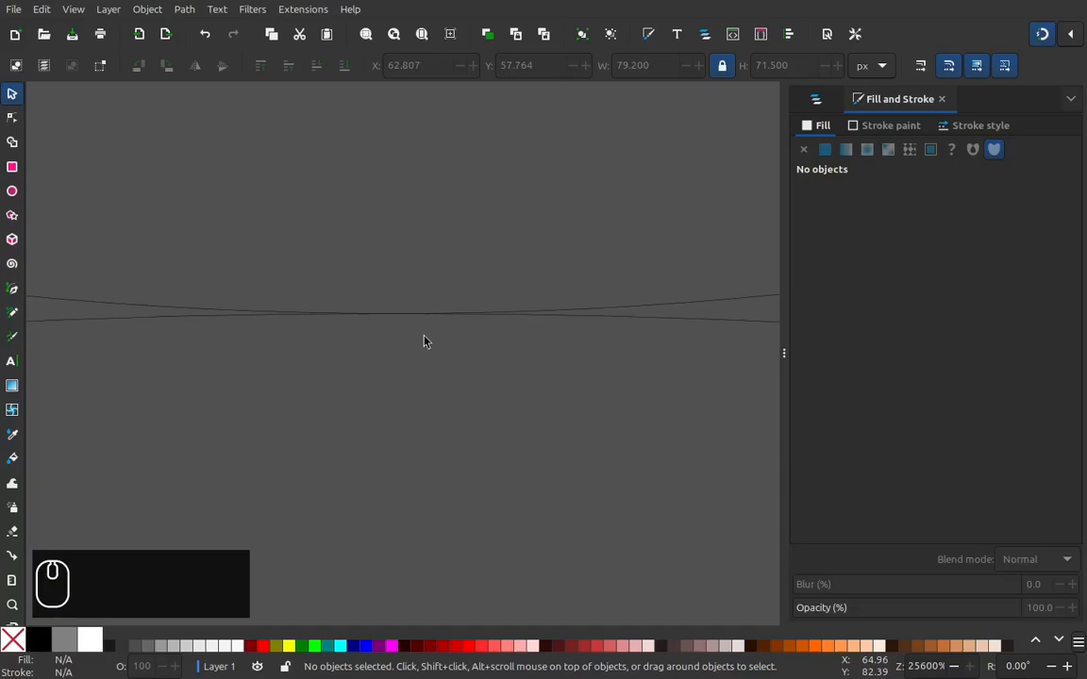
{"action": "key", "text": "KP_4"}
{"action": "left_click_drag", "start_coordinate": [178, 151], "coordinate": [227, 198]}
{"action": "scroll", "coordinate": [477, 359], "scroll_direction": "up", "scroll_amount": 6}
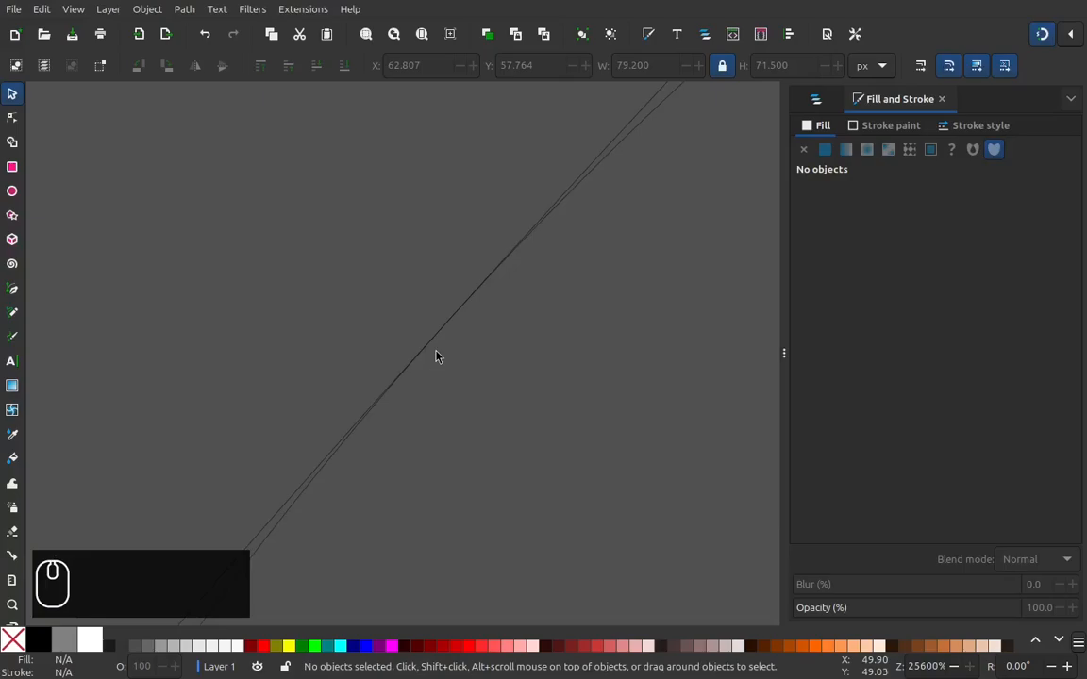
{"action": "key", "text": "minus"}
{"action": "key", "text": "KP_4"}
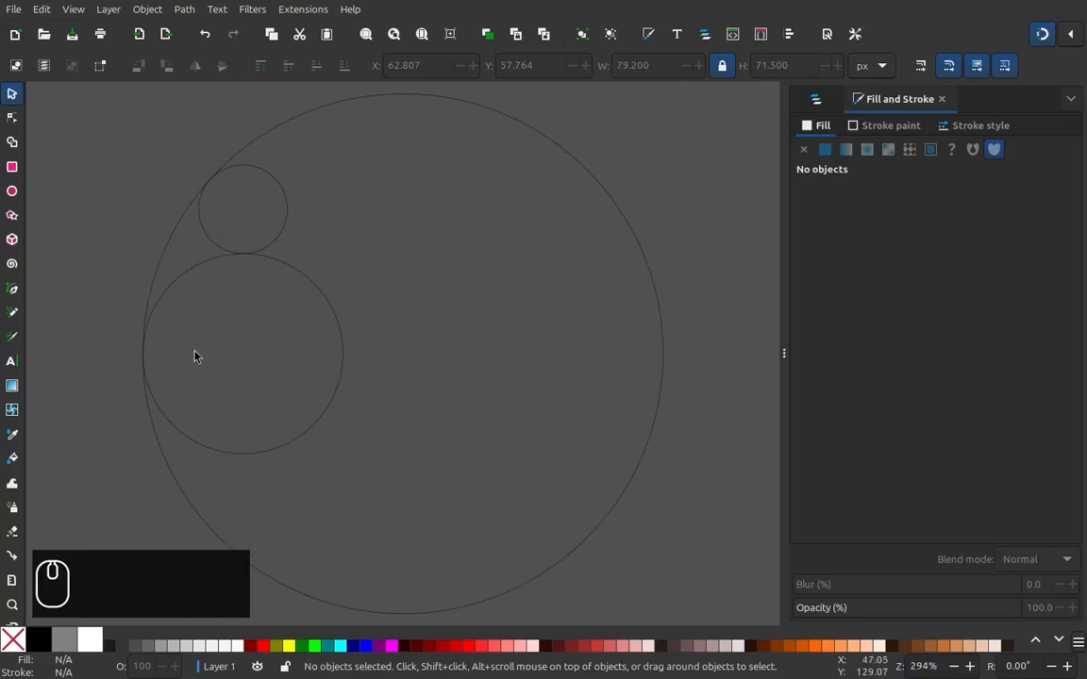
{"action": "key", "text": "shift"}
{"action": "scroll", "coordinate": [170, 386], "scroll_direction": "up", "scroll_amount": 9}
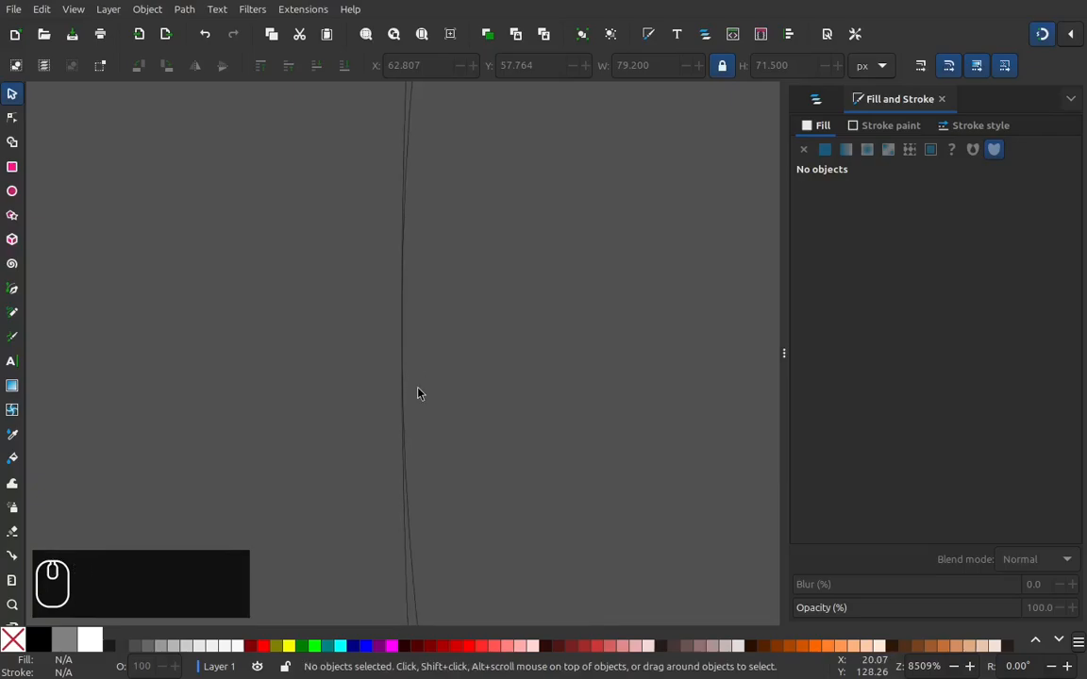
Step: Switch the canvas display mode back to Normal with all three circles in view
{"action": "key", "text": "KP_4"}
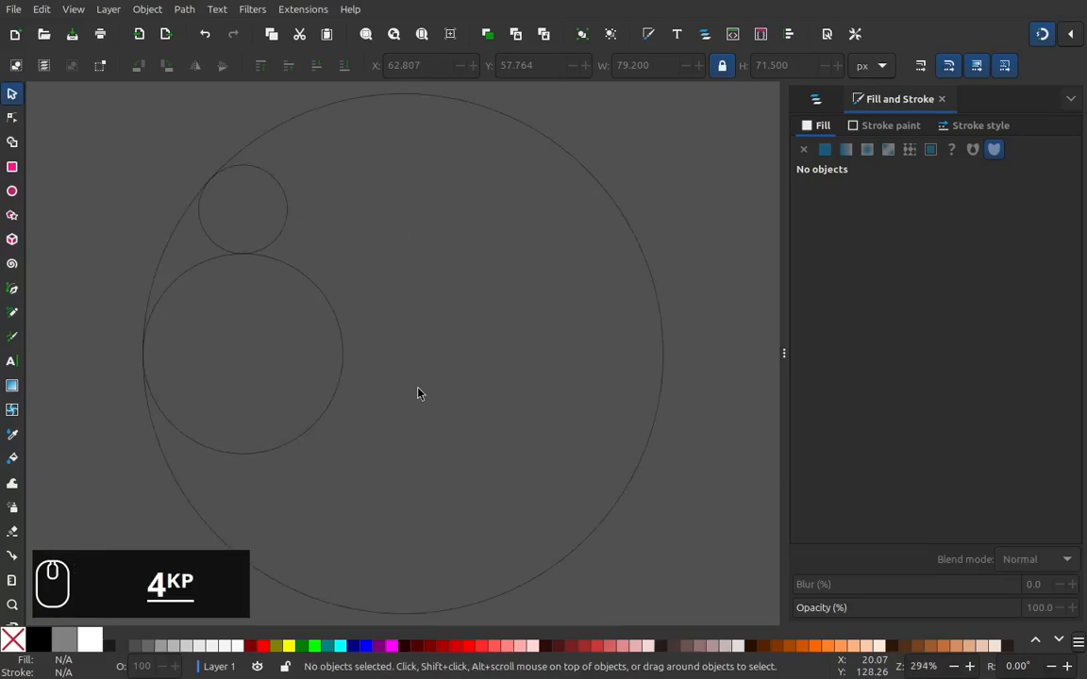
{"action": "key", "text": "minus"}
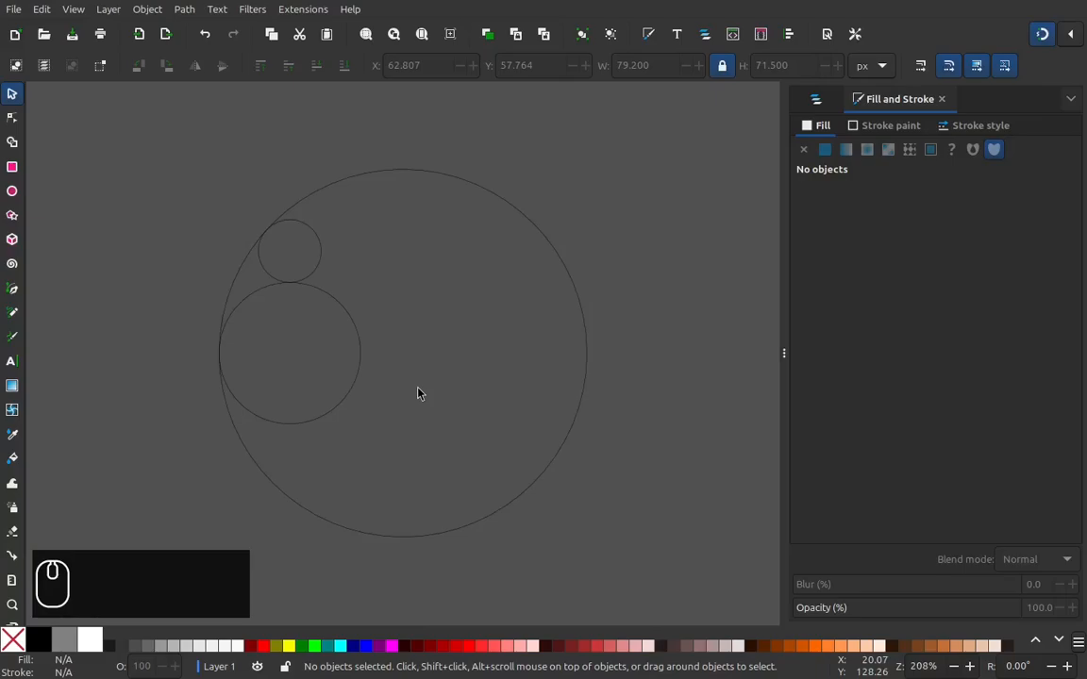
{"action": "left_click", "coordinate": [74, 9]}
{"action": "mouse_move", "coordinate": [109, 64]}
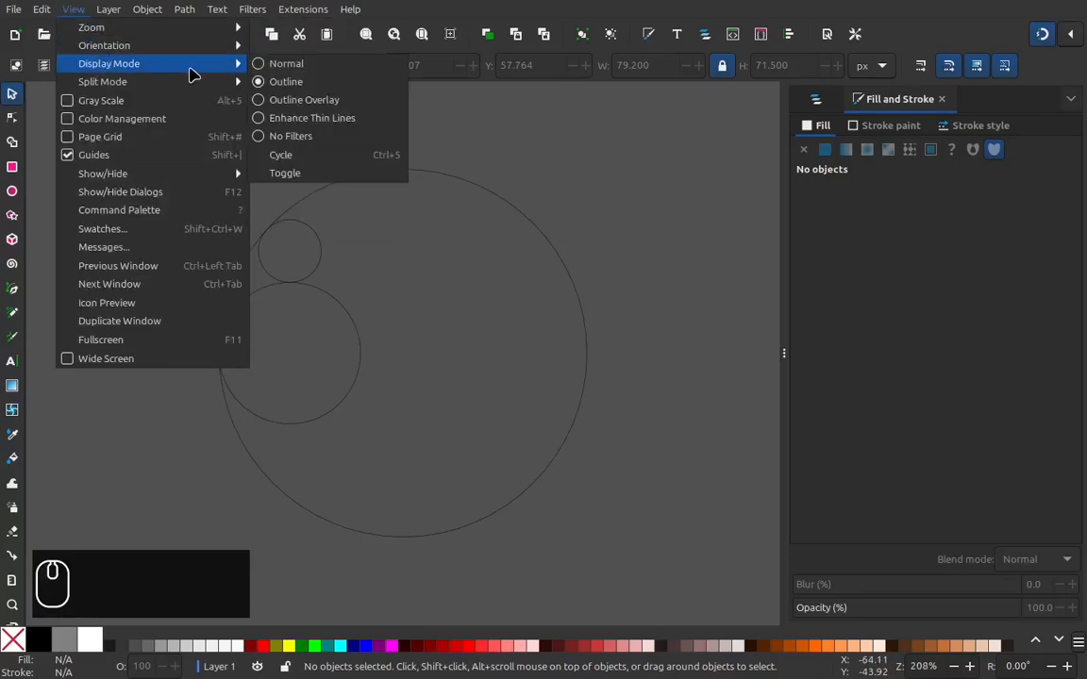
{"action": "left_click", "coordinate": [268, 66]}
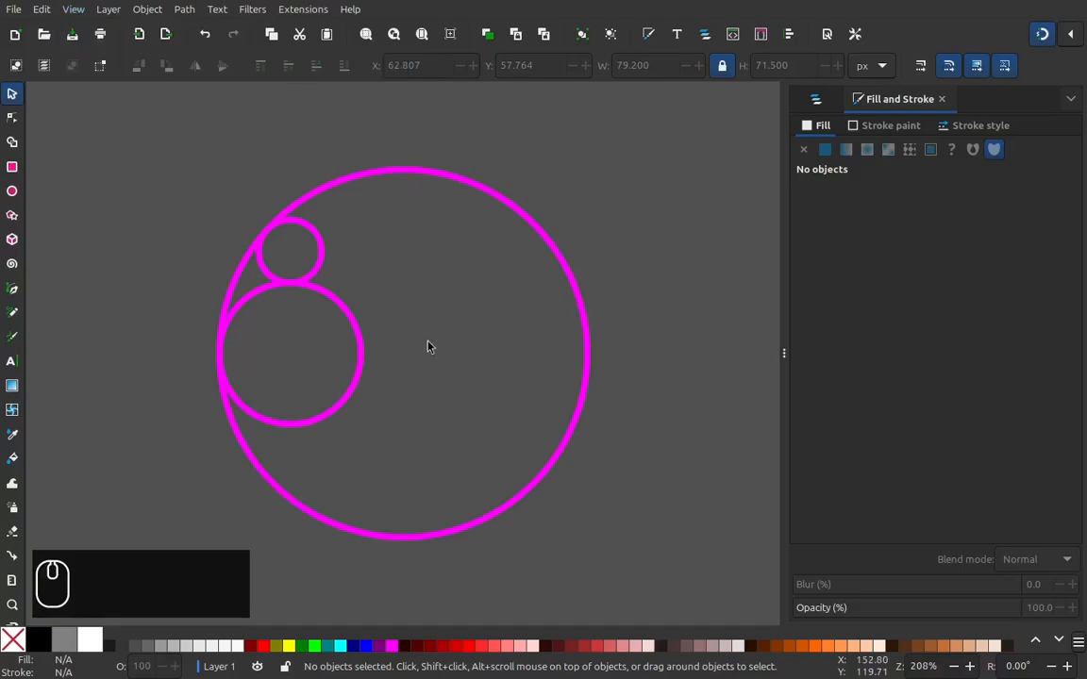
Step: Duplicate the large circle and snap the copy horizontally so its right edge touches the medium circle's right edge
{"action": "left_click", "coordinate": [564, 440]}
{"action": "right_click", "coordinate": [565, 446]}
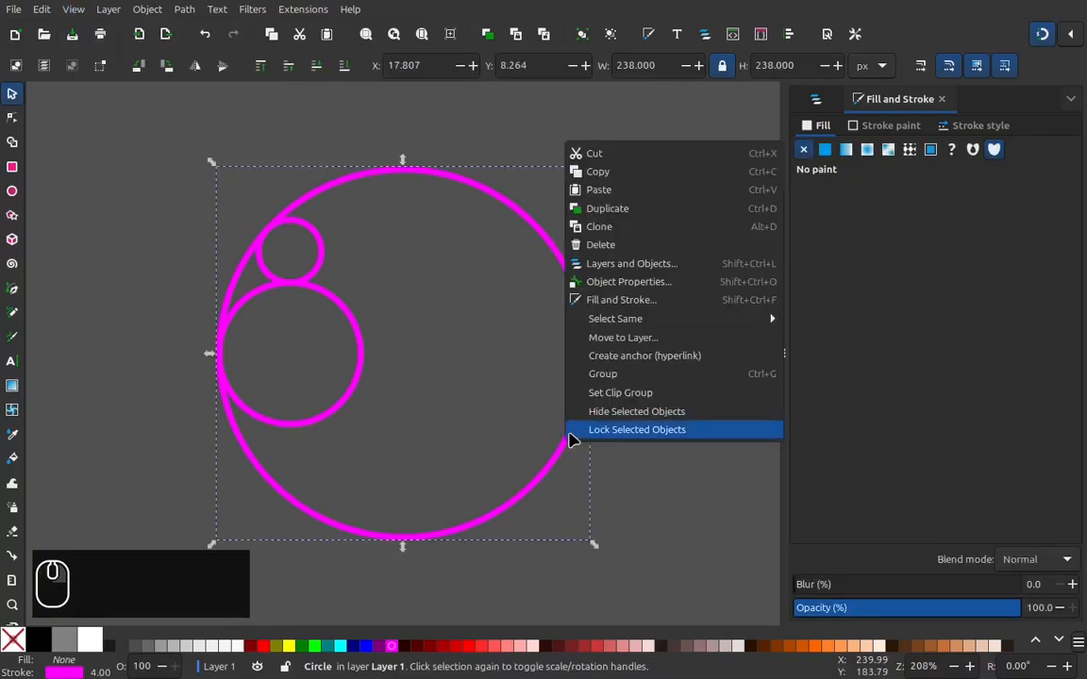
{"action": "left_click", "coordinate": [615, 213]}
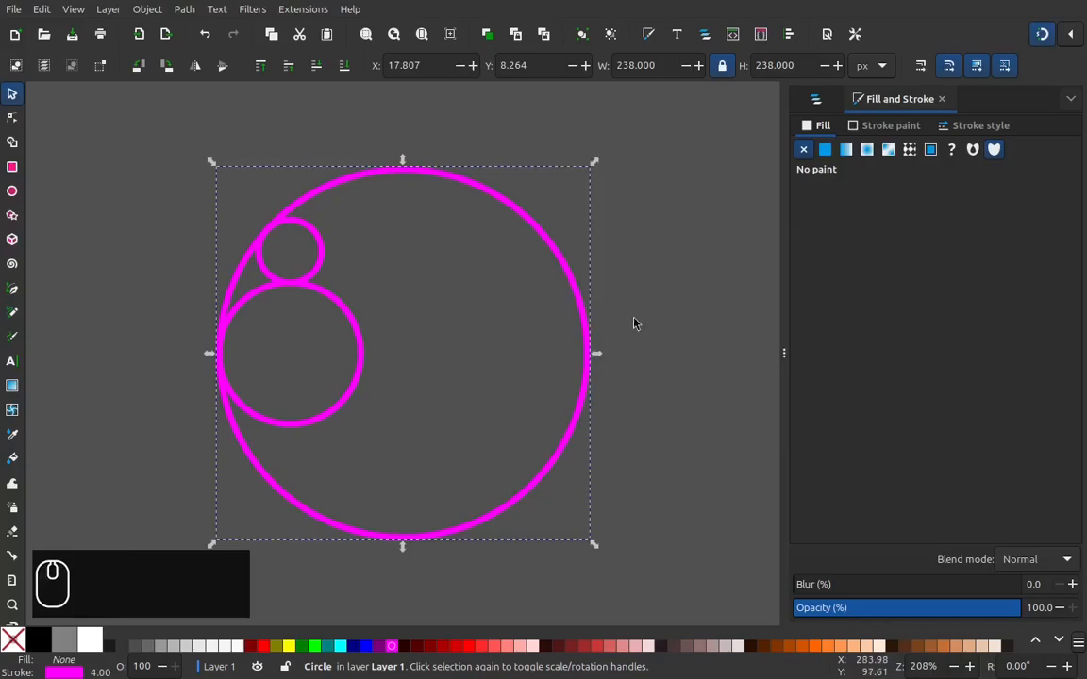
{"action": "left_click_drag", "start_coordinate": [554, 469], "coordinate": [336, 476]}
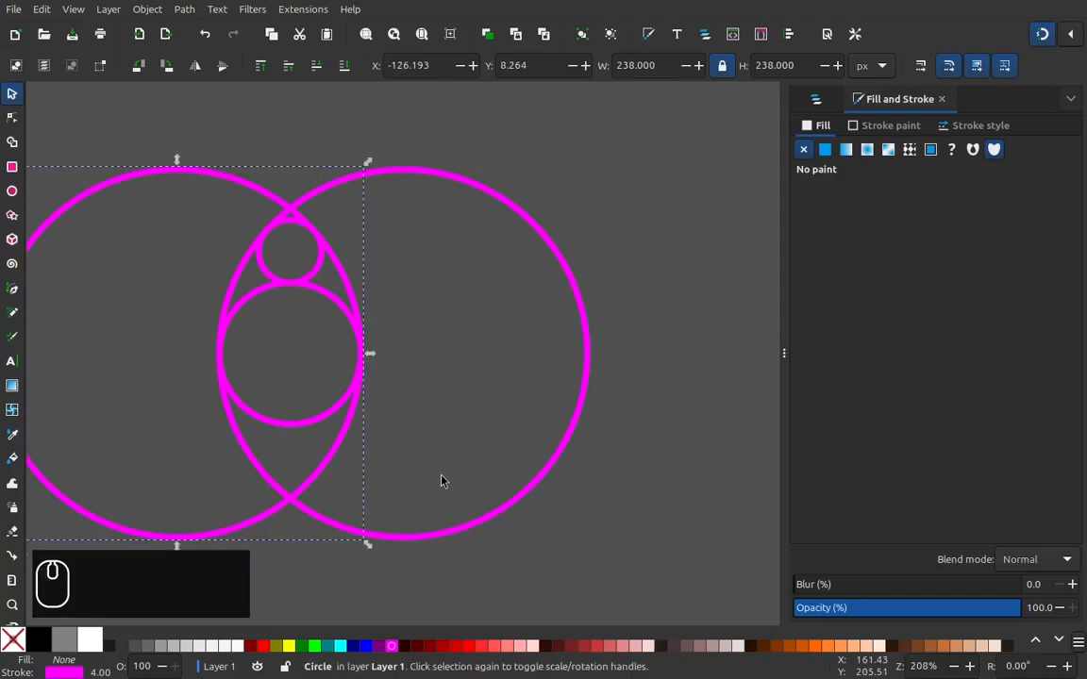
Step: Duplicate the left large circle, set the copy's height to 378+4 px, and snap it around both large circles
{"action": "key", "text": "4"}
{"action": "key", "text": "minus"}
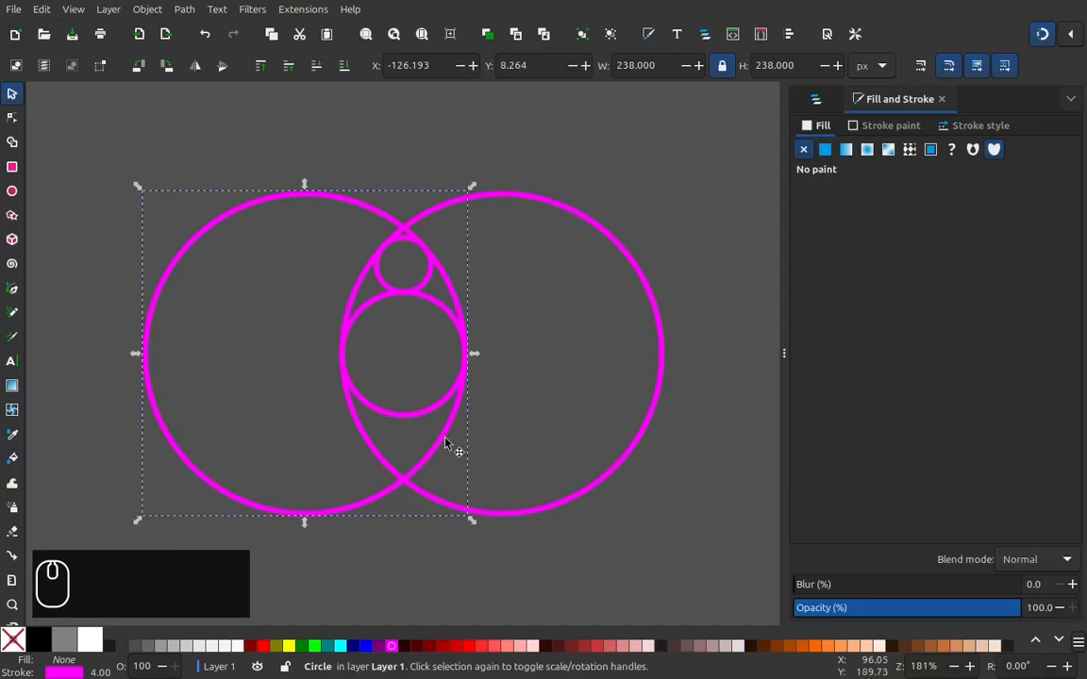
{"action": "right_click", "coordinate": [445, 439]}
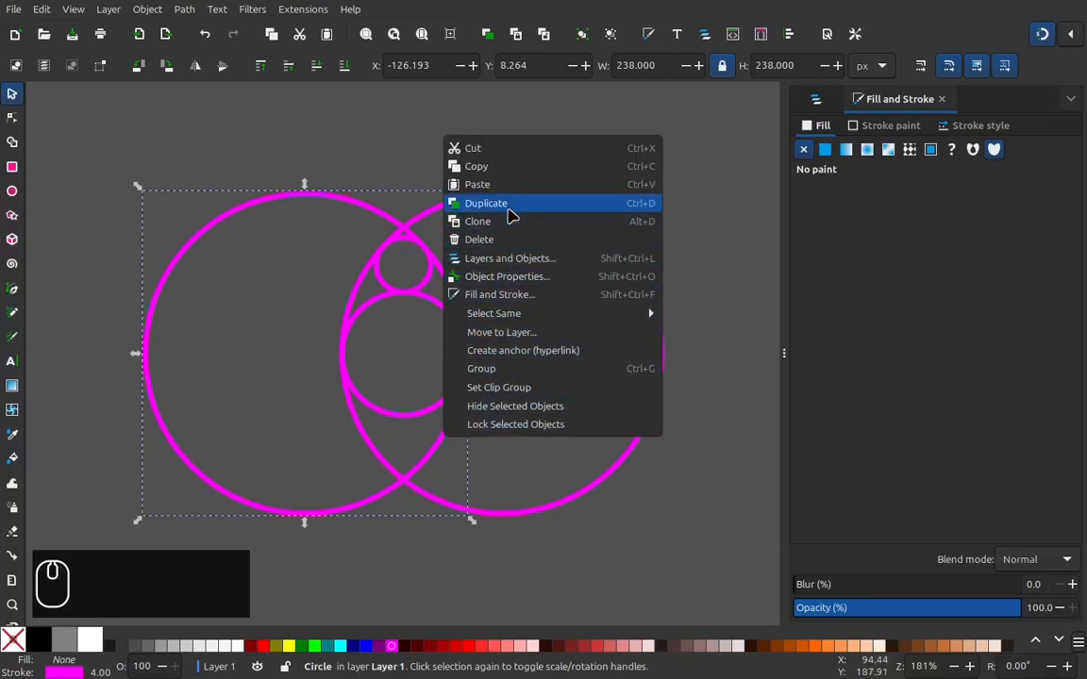
{"action": "left_click", "coordinate": [509, 216]}
{"action": "left_click", "coordinate": [806, 62]}
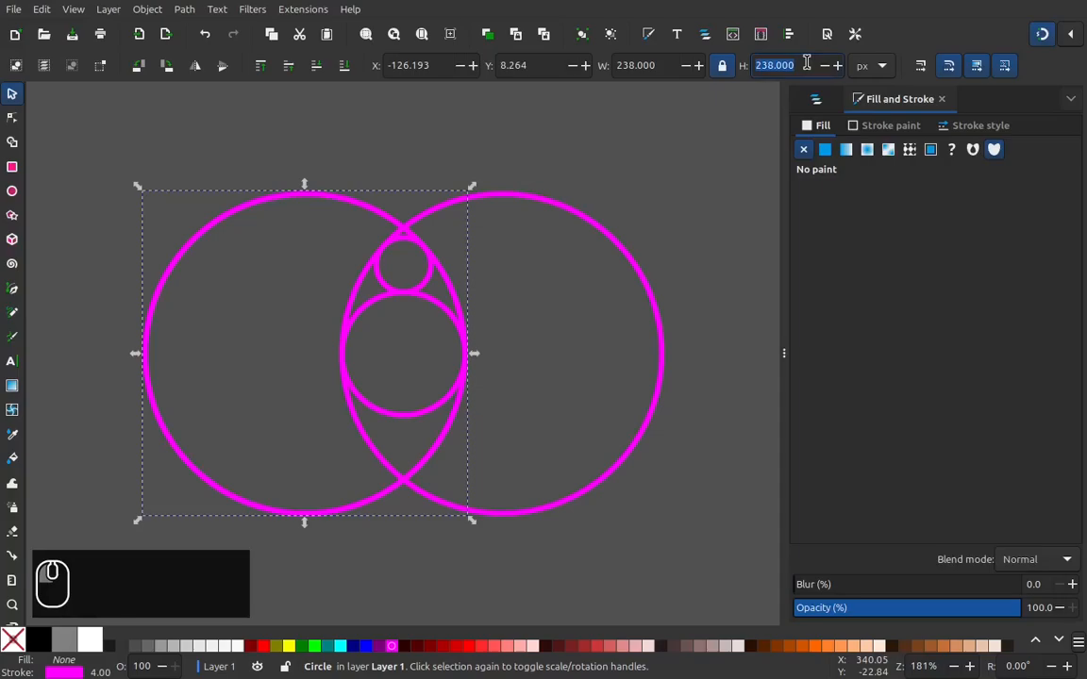
{"action": "type", "text": "378+4"}
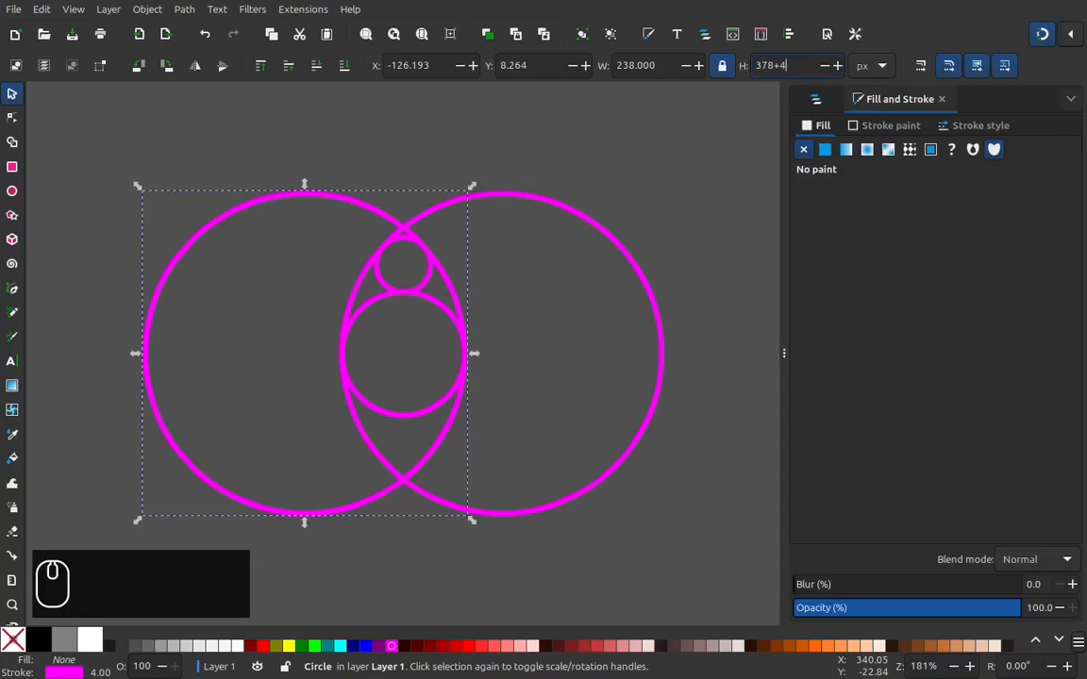
{"action": "key", "text": "Return"}
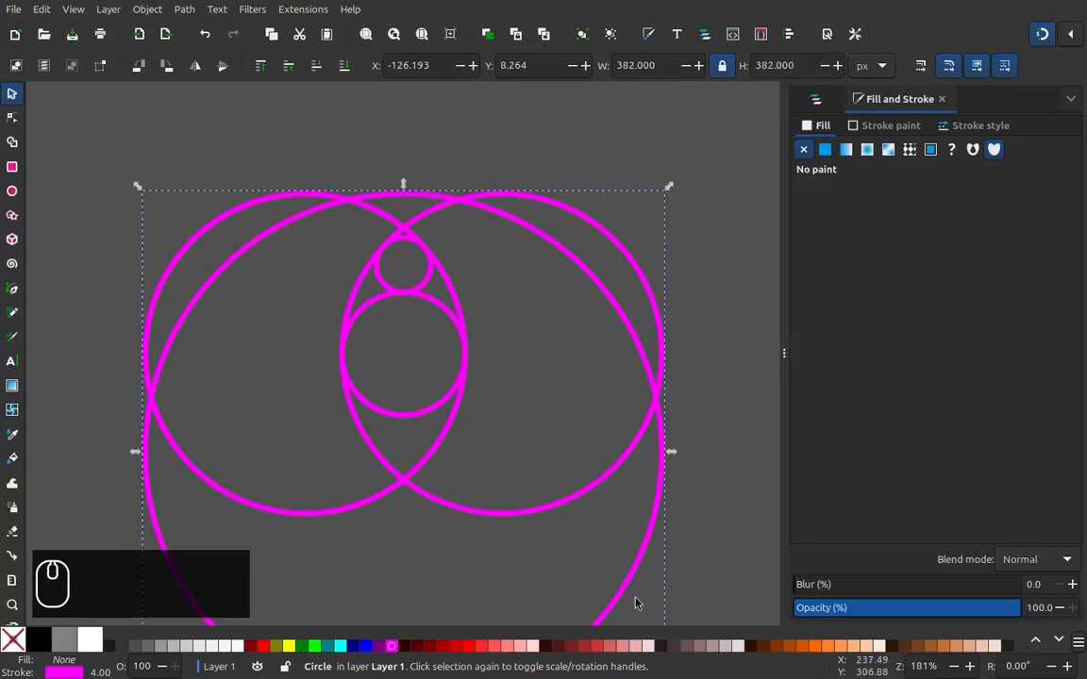
{"action": "left_click_drag", "start_coordinate": [611, 621], "coordinate": [623, 525]}
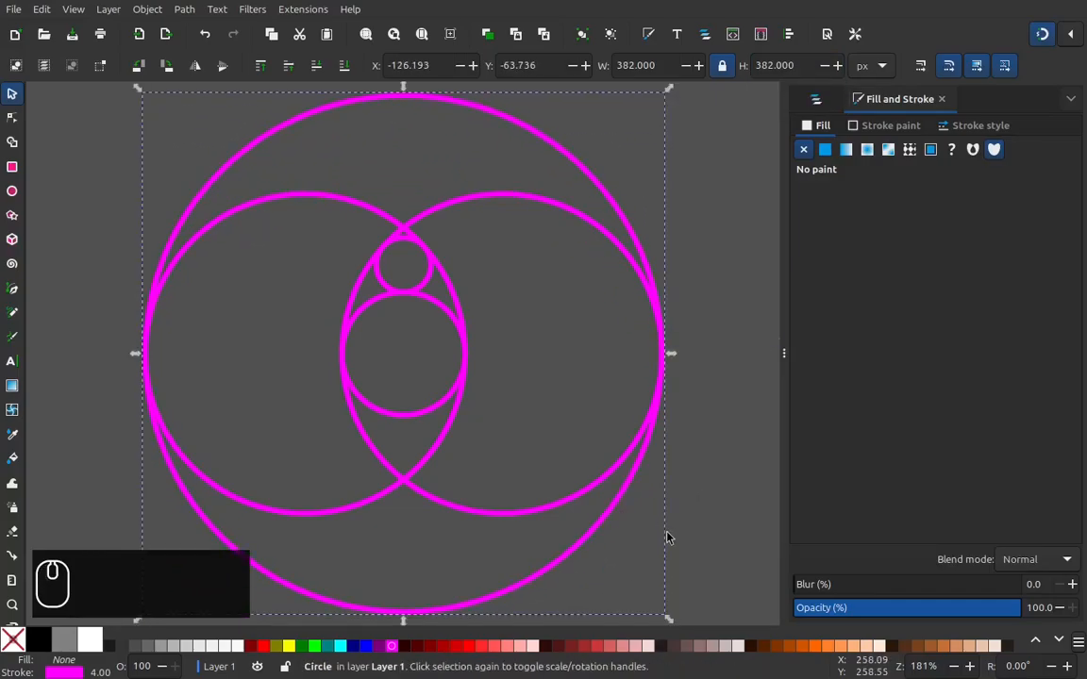
Step: With the Shape Builder on all five circles, unite the upper crescent with the right circle's region and the lower crescent with the left one's
{"action": "key", "text": "minus"}
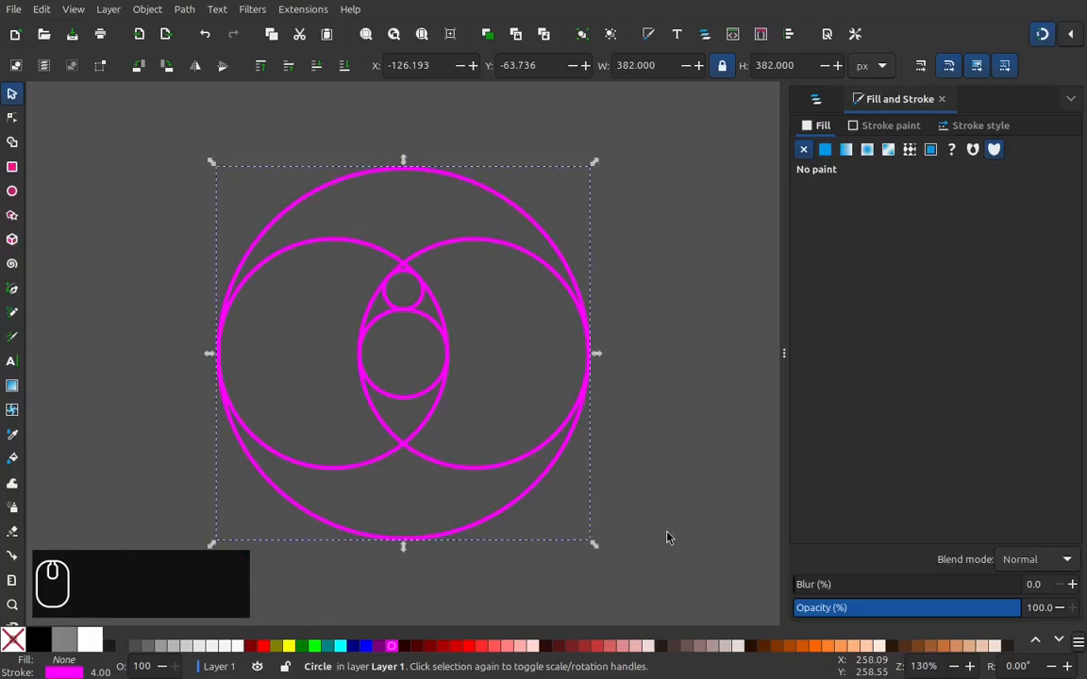
{"action": "left_click", "coordinate": [670, 586]}
{"action": "left_click_drag", "start_coordinate": [690, 605], "coordinate": [160, 146]}
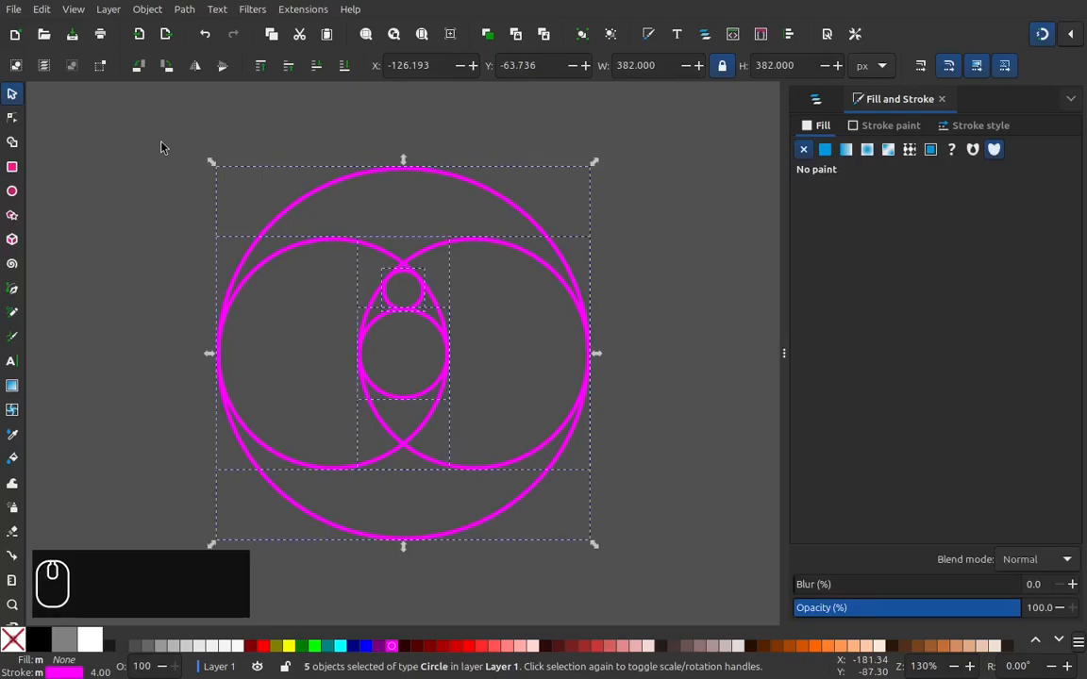
{"action": "left_click", "coordinate": [12, 142]}
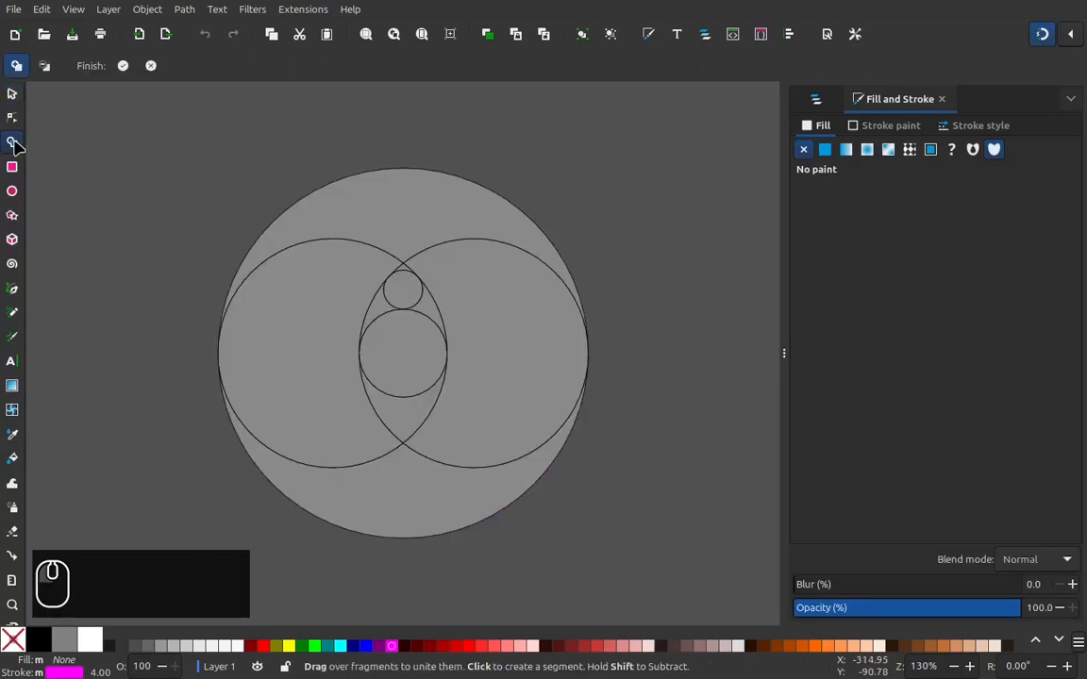
{"action": "left_click", "coordinate": [404, 204]}
{"action": "left_click_drag", "start_coordinate": [455, 245], "coordinate": [493, 295]}
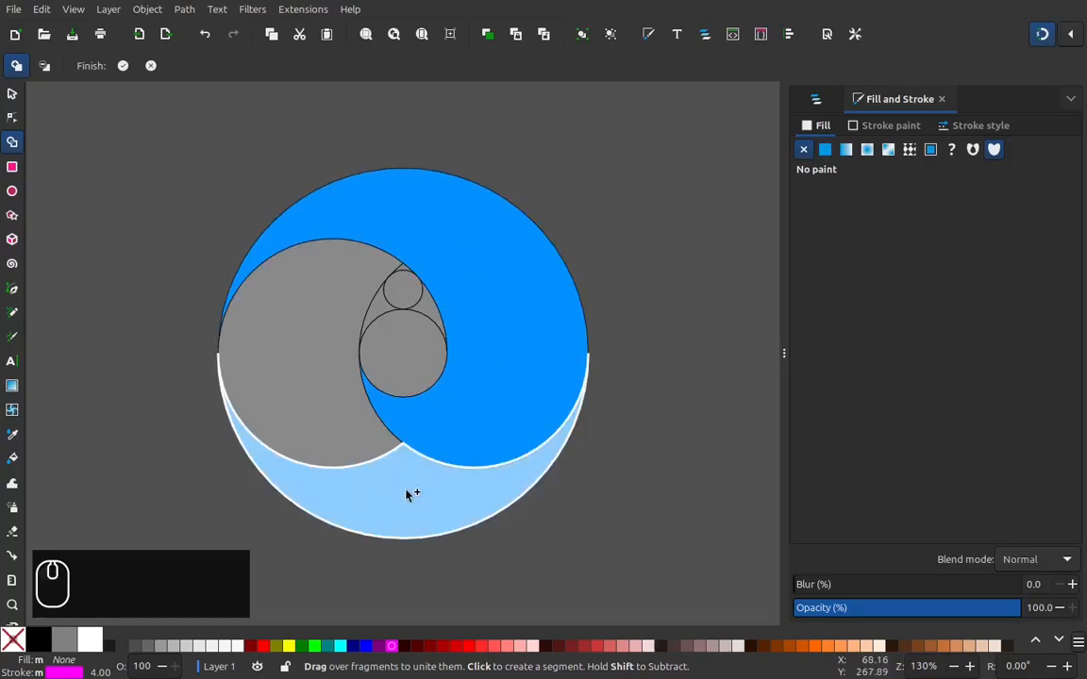
{"action": "left_click_drag", "start_coordinate": [407, 495], "coordinate": [314, 445]}
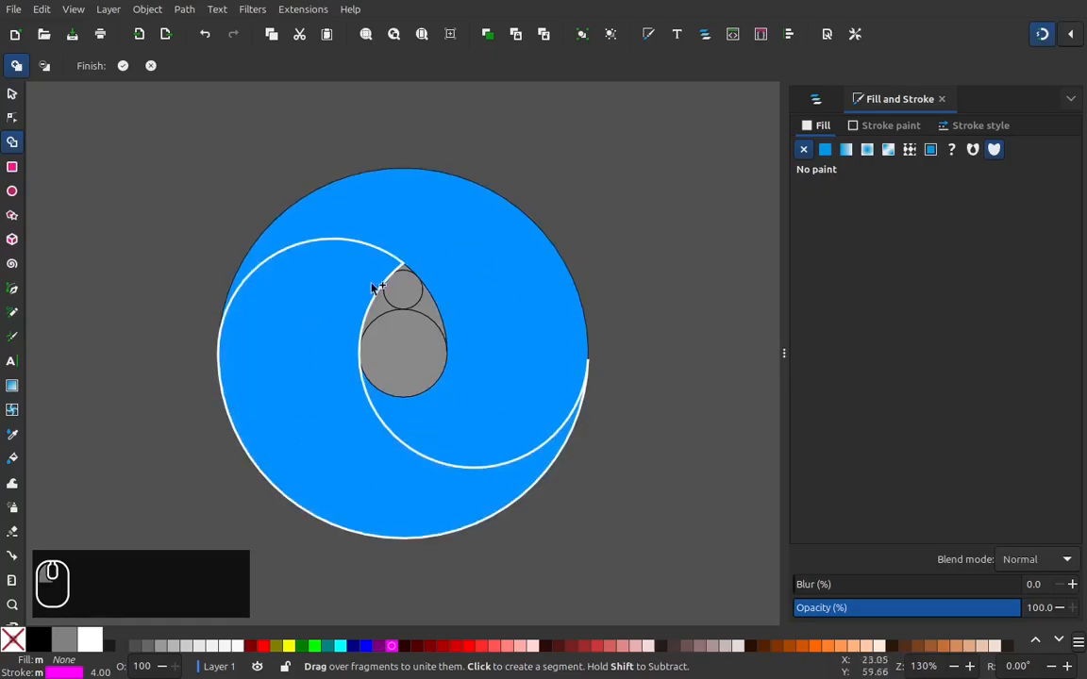
Step: Merge the small circle, medium circle and the gaps beside them into one egg shape, and accept the Shape Builder result
{"action": "scroll", "coordinate": [405, 277], "scroll_direction": "up", "scroll_amount": 1}
{"action": "scroll", "coordinate": [404, 277], "scroll_direction": "up", "scroll_amount": 2}
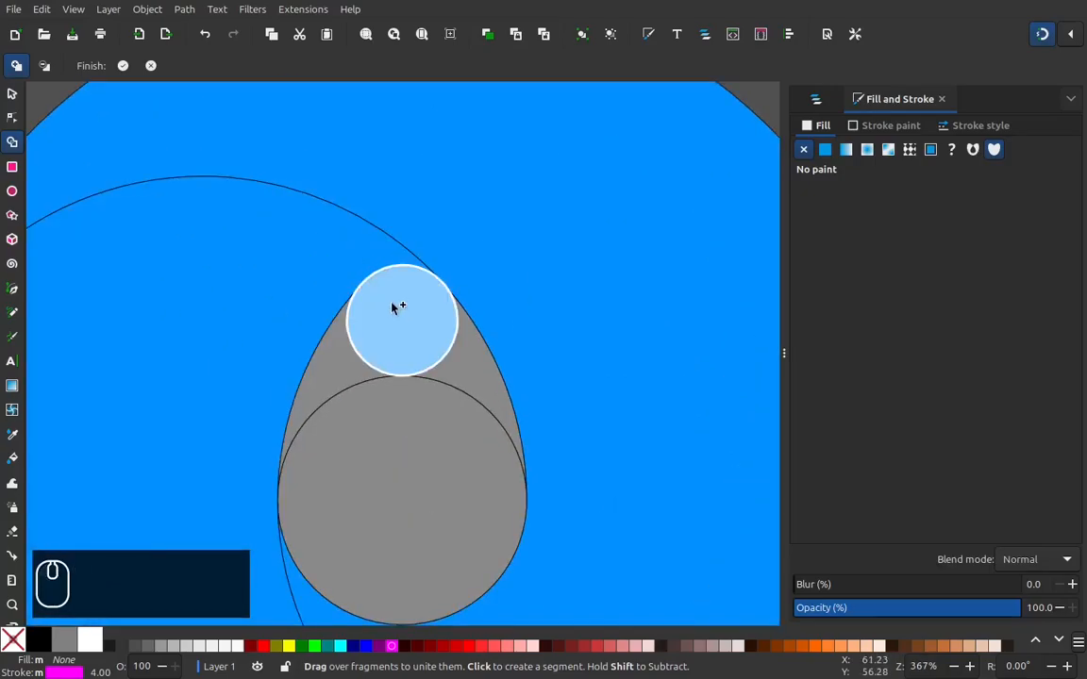
{"action": "mouse_move", "coordinate": [392, 316]}
{"action": "left_mouse_down"}
{"action": "mouse_move", "coordinate": [359, 383]}
{"action": "mouse_move", "coordinate": [373, 412]}
{"action": "left_mouse_up"}
{"action": "left_click_drag", "start_coordinate": [456, 384], "coordinate": [463, 377]}
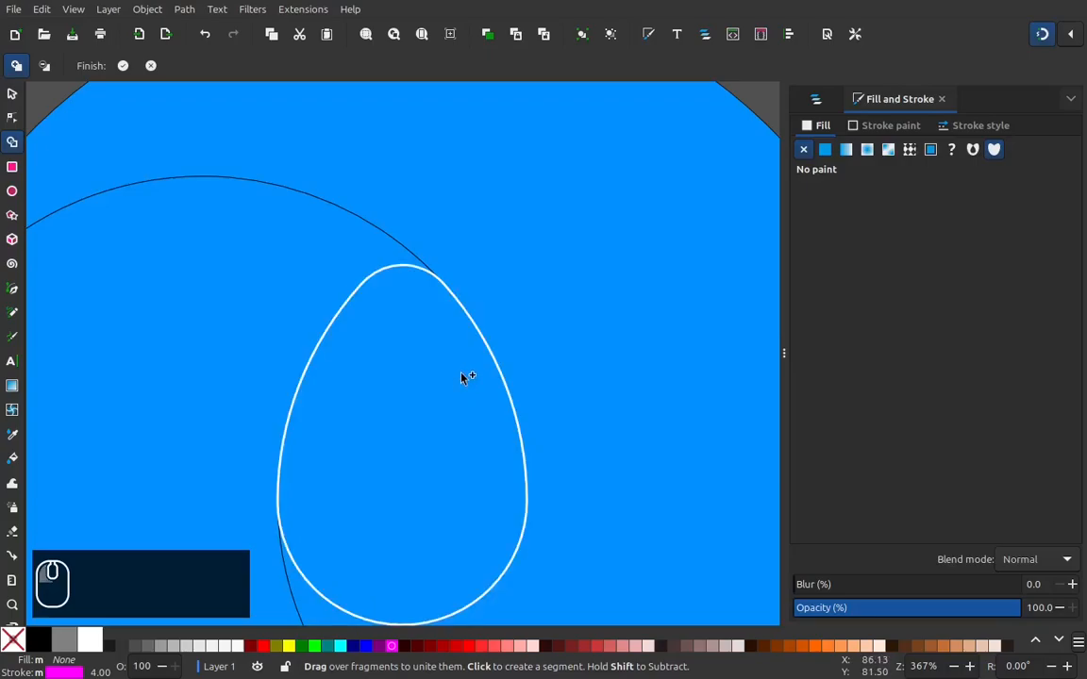
{"action": "scroll", "coordinate": [462, 377], "scroll_direction": "down", "scroll_amount": 2}
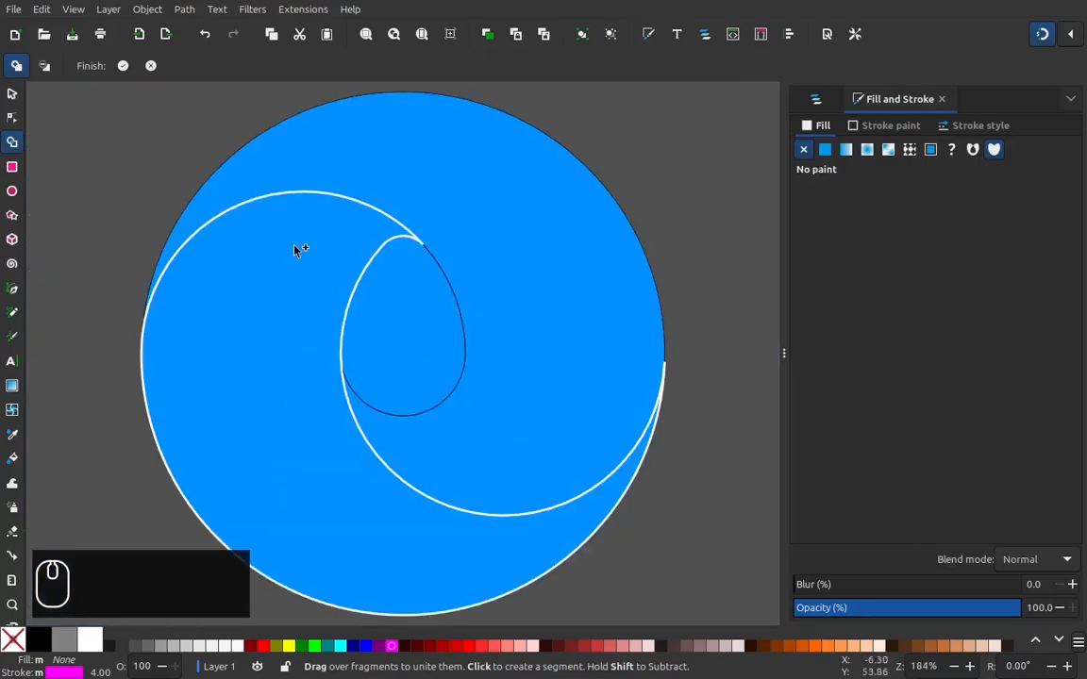
{"action": "left_click", "coordinate": [123, 65]}
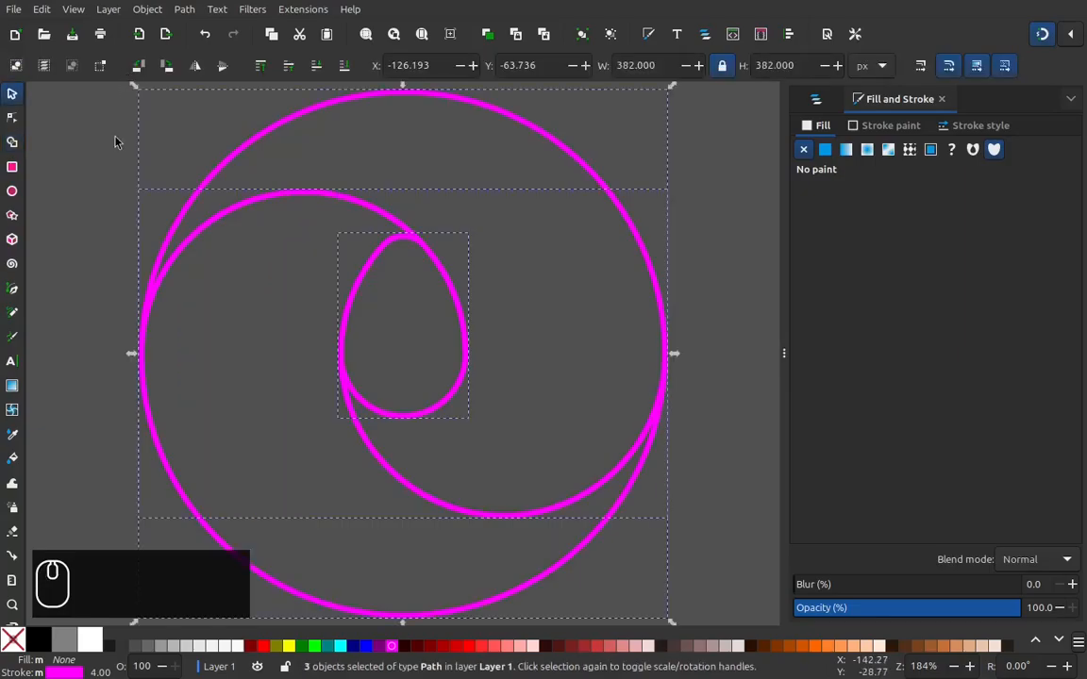
Step: Set the stroke width of the three resulting shapes to 16 px
{"action": "key", "text": "minus"}
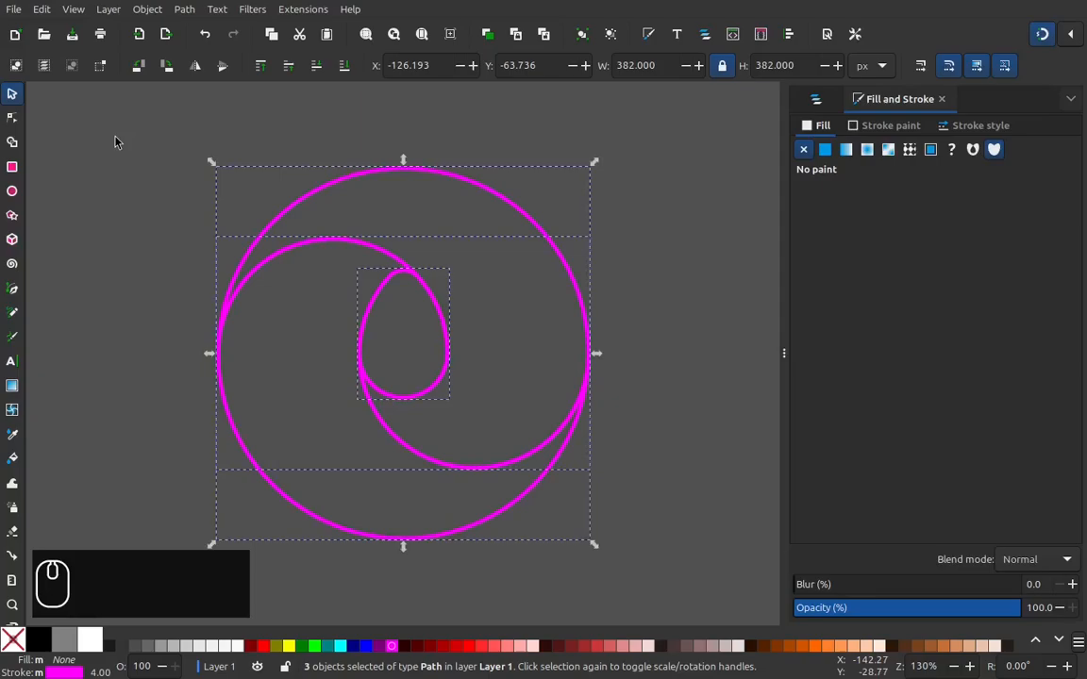
{"action": "right_click", "coordinate": [99, 671]}
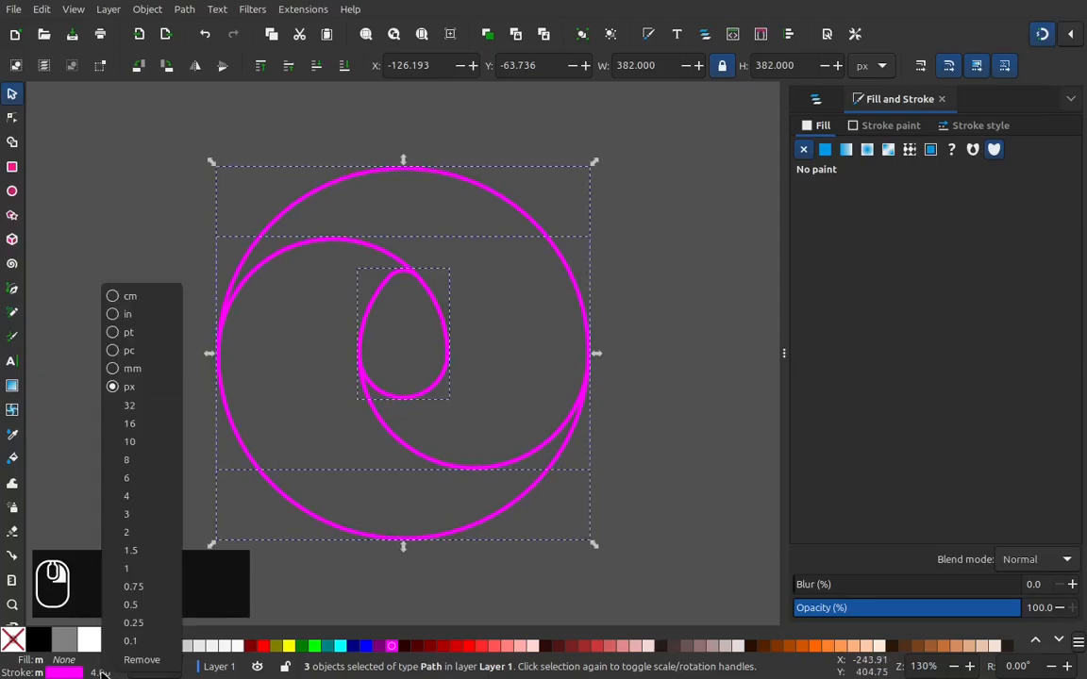
{"action": "left_click", "coordinate": [130, 430]}
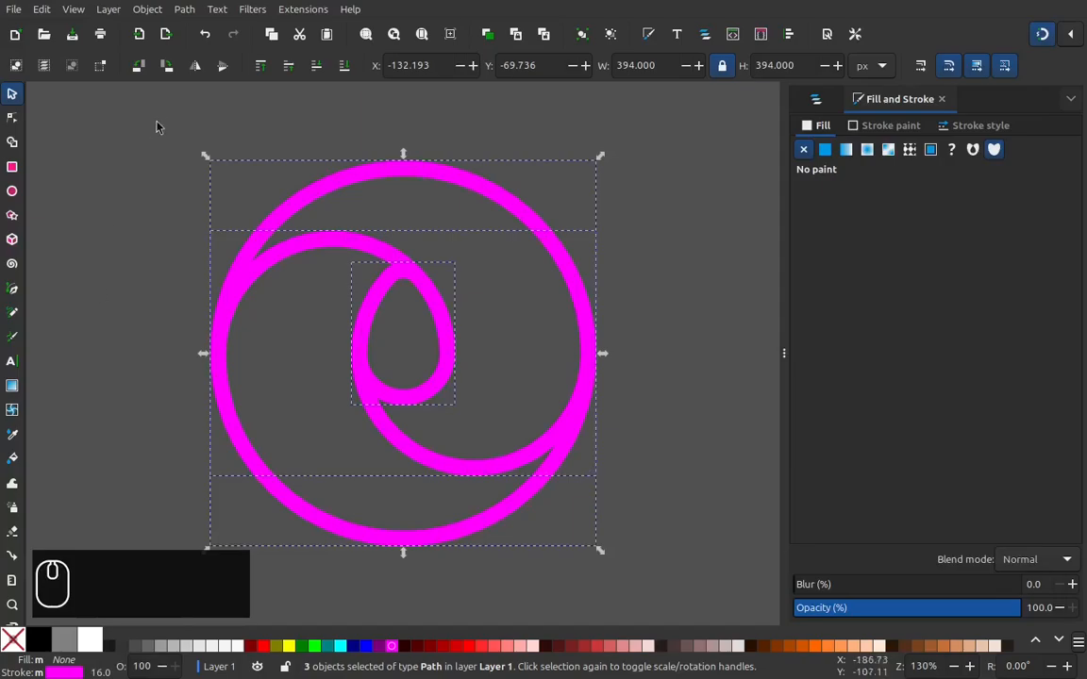
Step: Convert the three shapes' strokes to paths and unite them into a single path
{"action": "left_click", "coordinate": [184, 8]}
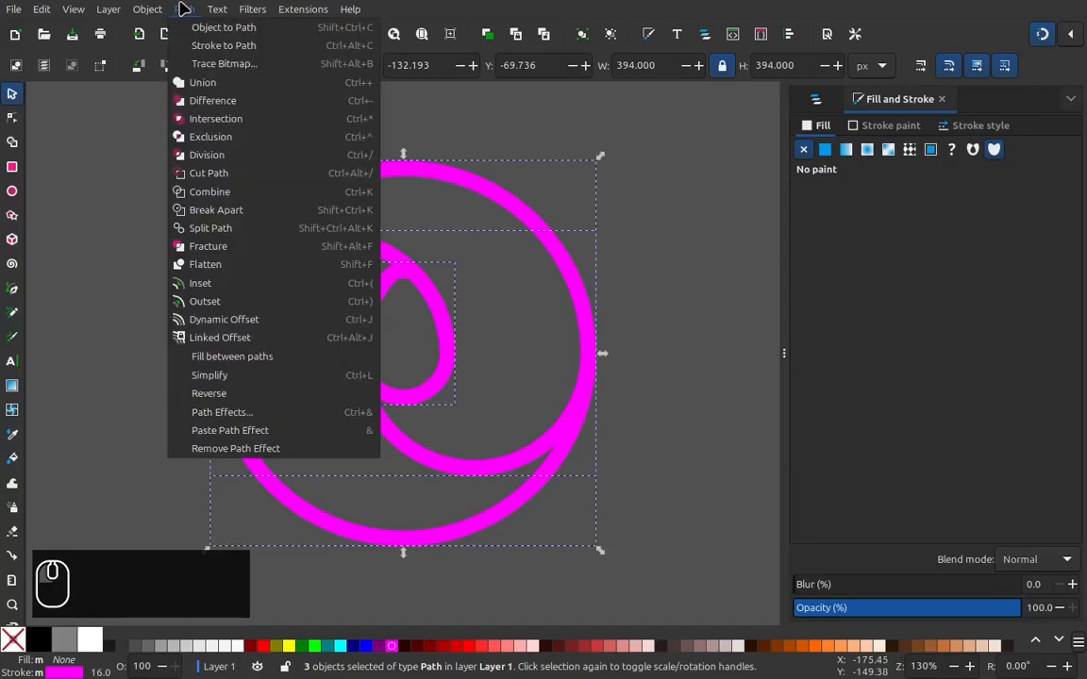
{"action": "left_click", "coordinate": [219, 48]}
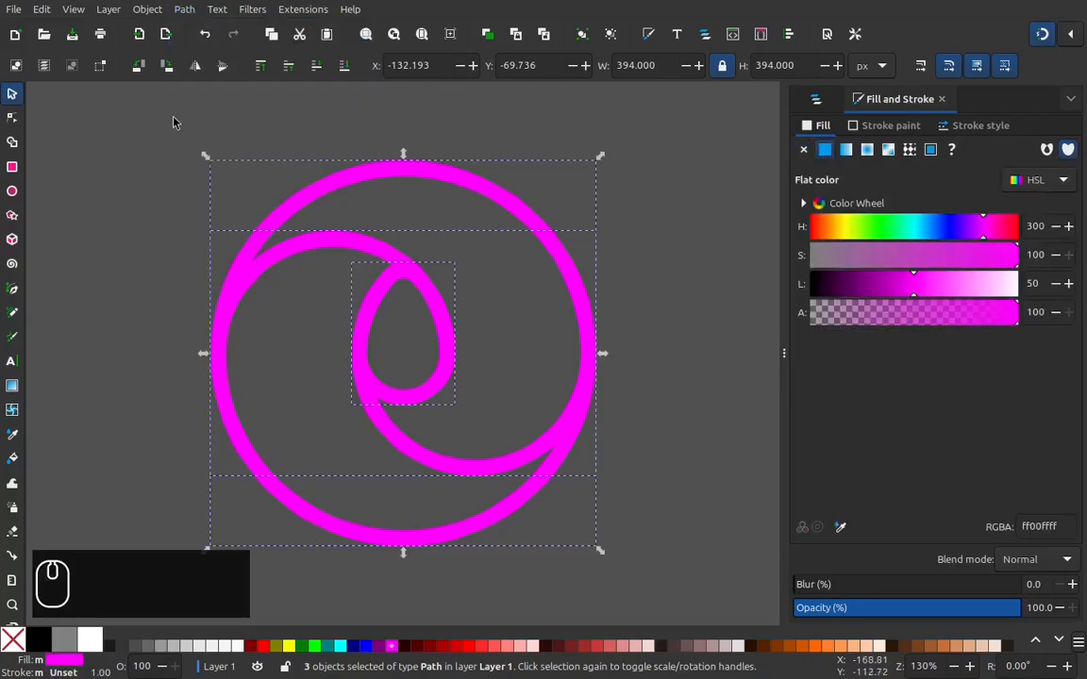
{"action": "left_click", "coordinate": [184, 11]}
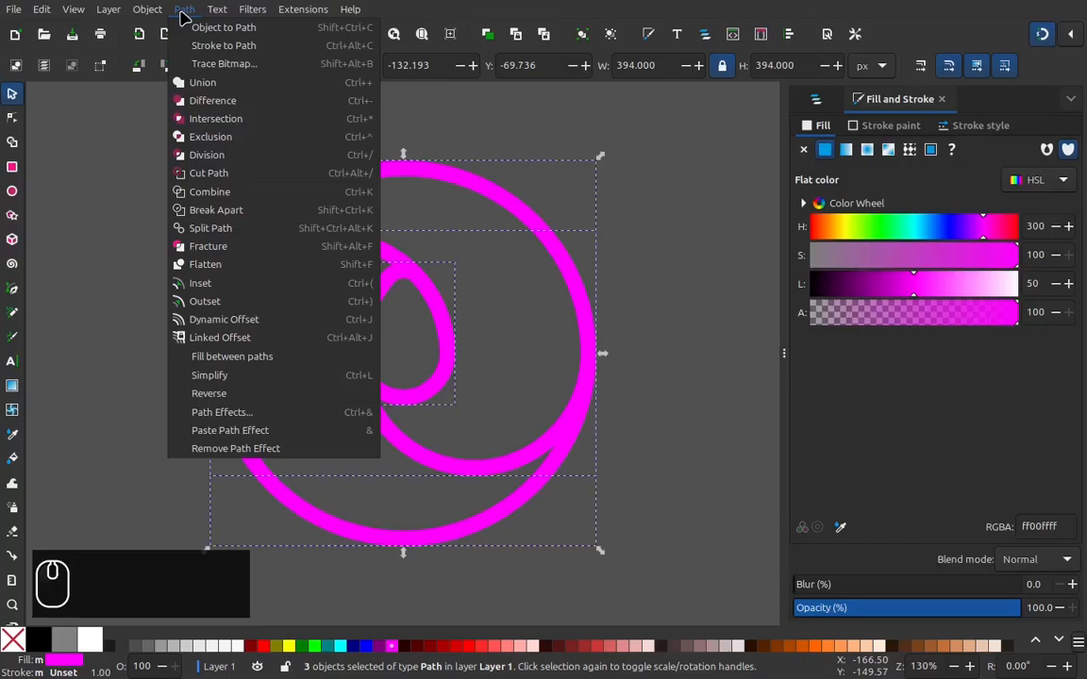
{"action": "left_click", "coordinate": [201, 85]}
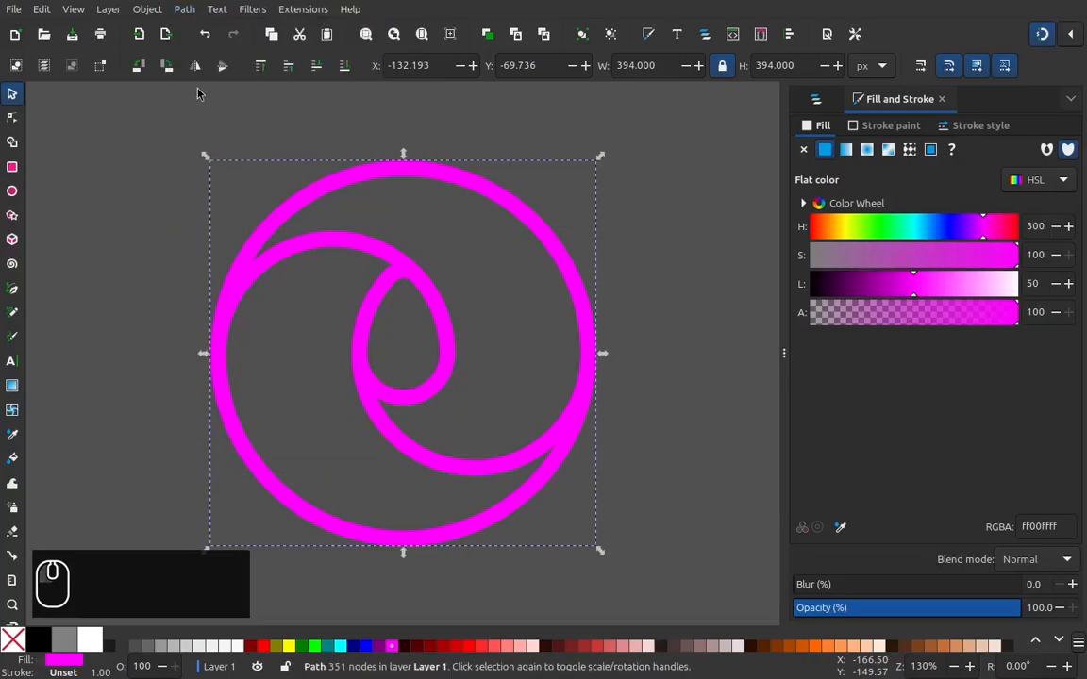
Step: Break apart the united path and delete the large outer disc covering the inner pieces
{"action": "left_click", "coordinate": [186, 12]}
{"action": "left_click", "coordinate": [214, 209]}
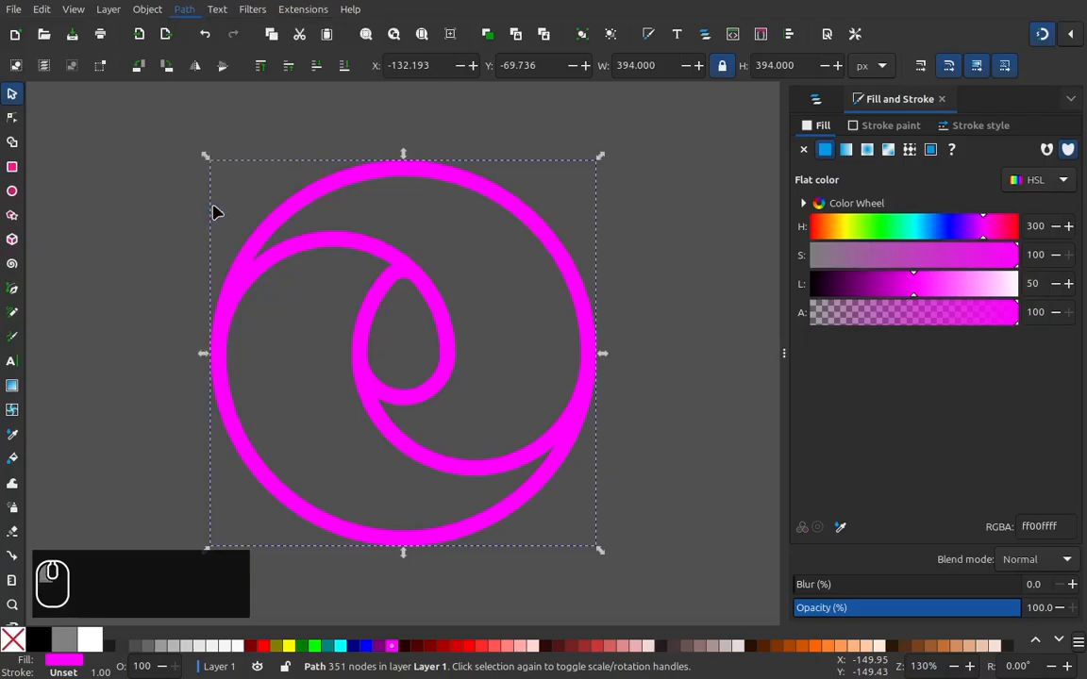
{"action": "left_click", "coordinate": [635, 437]}
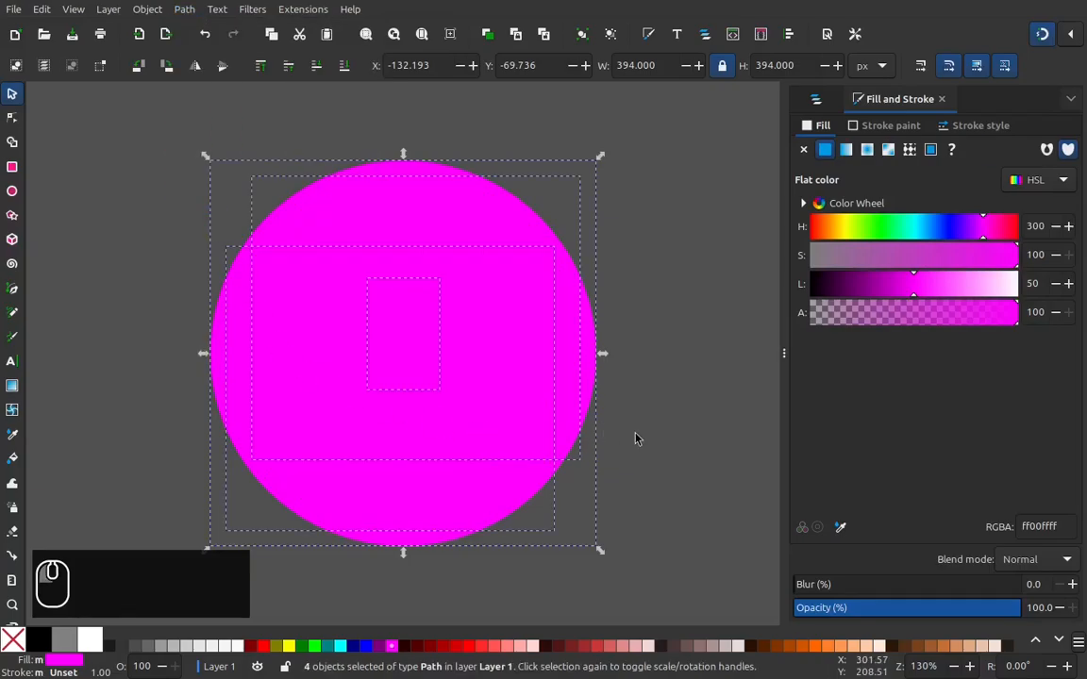
{"action": "left_click", "coordinate": [588, 387]}
{"action": "mouse_move", "coordinate": [593, 415]}
{"action": "left_mouse_down"}
{"action": "mouse_move", "coordinate": [590, 404]}
{"action": "mouse_move", "coordinate": [706, 330]}
{"action": "mouse_move", "coordinate": [689, 299]}
{"action": "left_mouse_up"}
{"action": "right_click", "coordinate": [689, 299]}
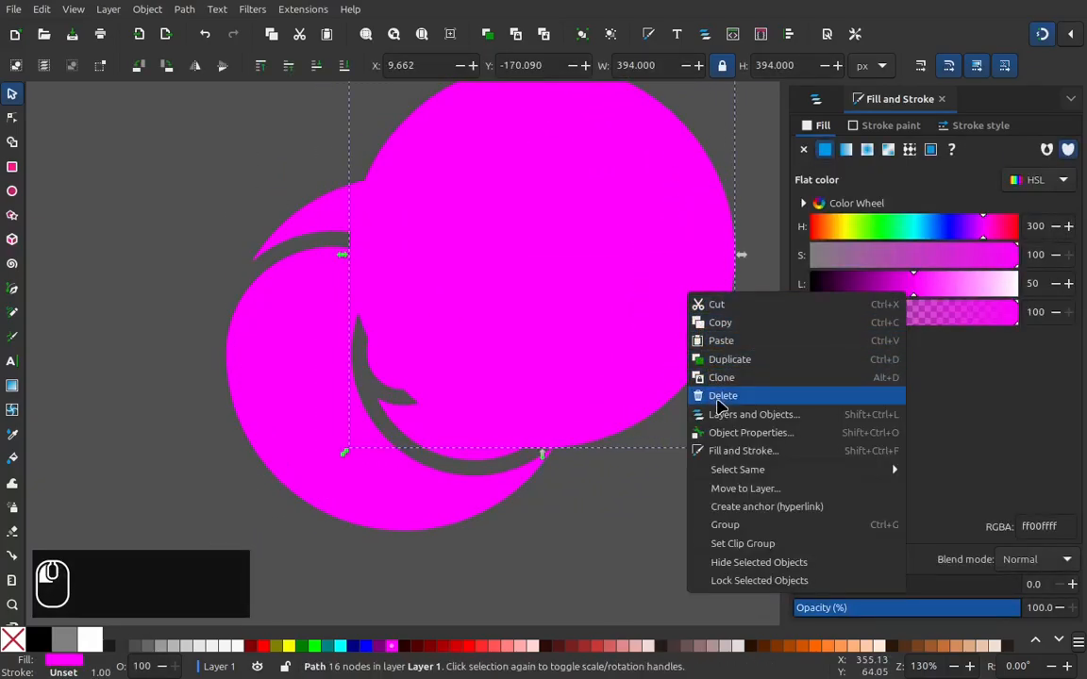
{"action": "left_click", "coordinate": [712, 395]}
Step: Unite the three remaining pieces into one path and set its fill to black
{"action": "mouse_move", "coordinate": [678, 567]}
{"action": "left_mouse_down"}
{"action": "mouse_move", "coordinate": [300, 256]}
{"action": "mouse_move", "coordinate": [152, 162]}
{"action": "left_mouse_up"}
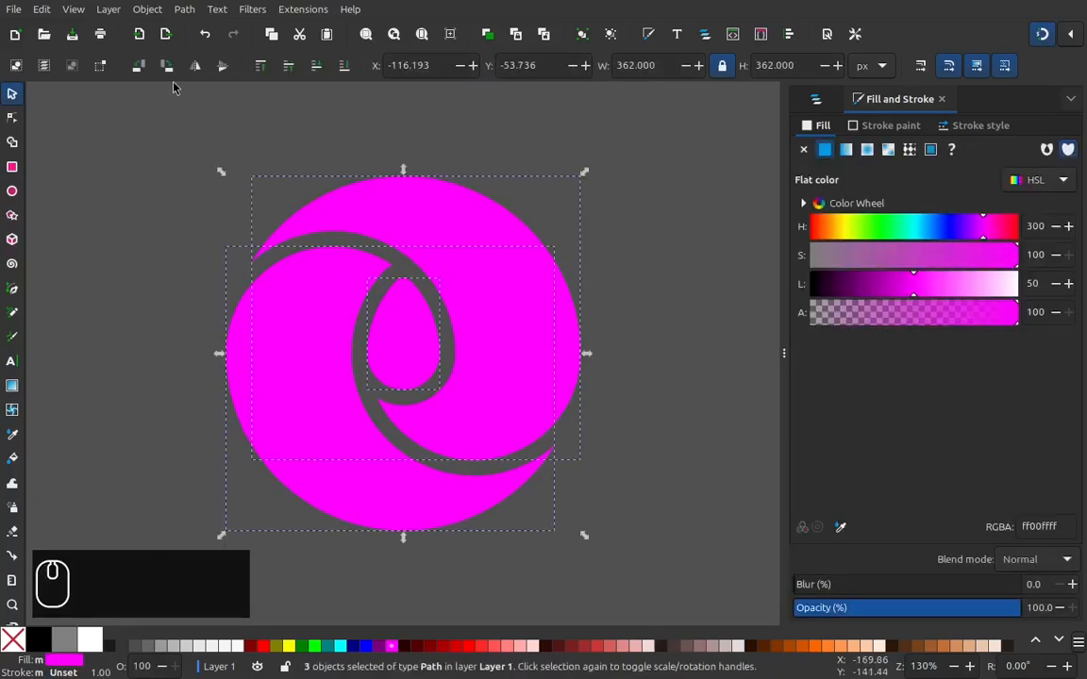
{"action": "left_click", "coordinate": [184, 9]}
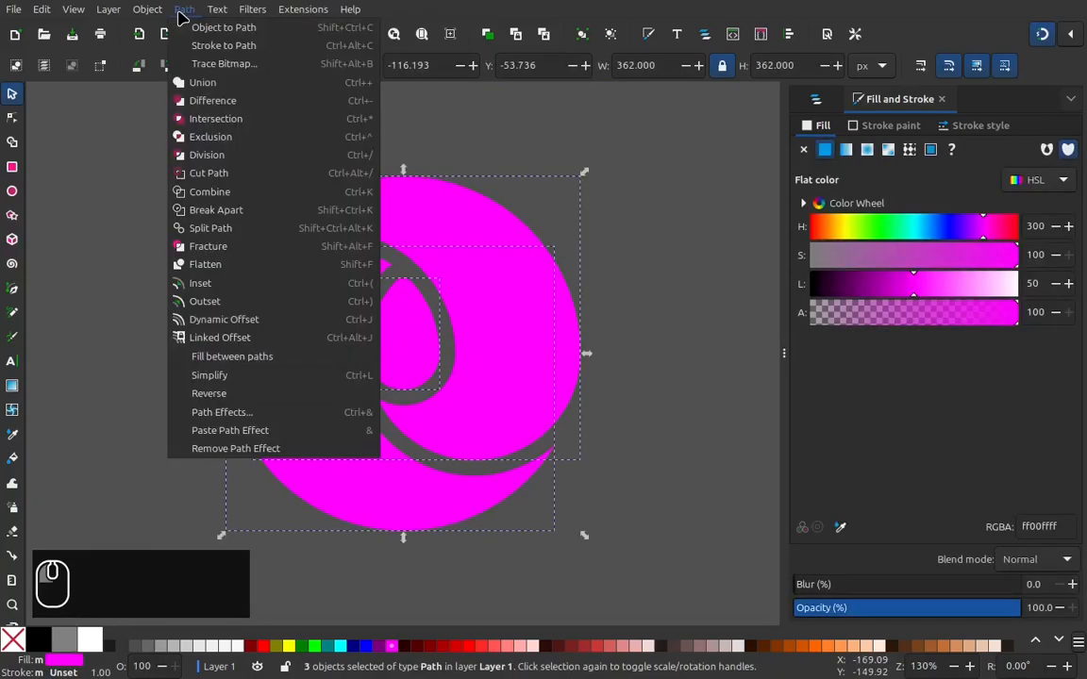
{"action": "left_click", "coordinate": [197, 85]}
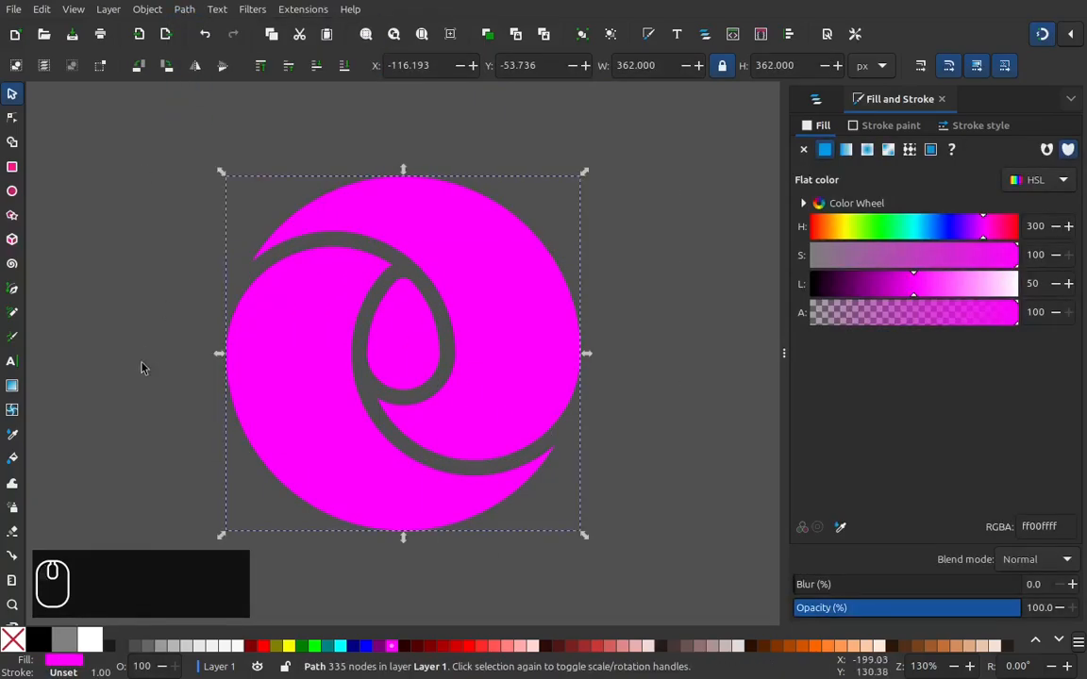
{"action": "right_click", "coordinate": [39, 645]}
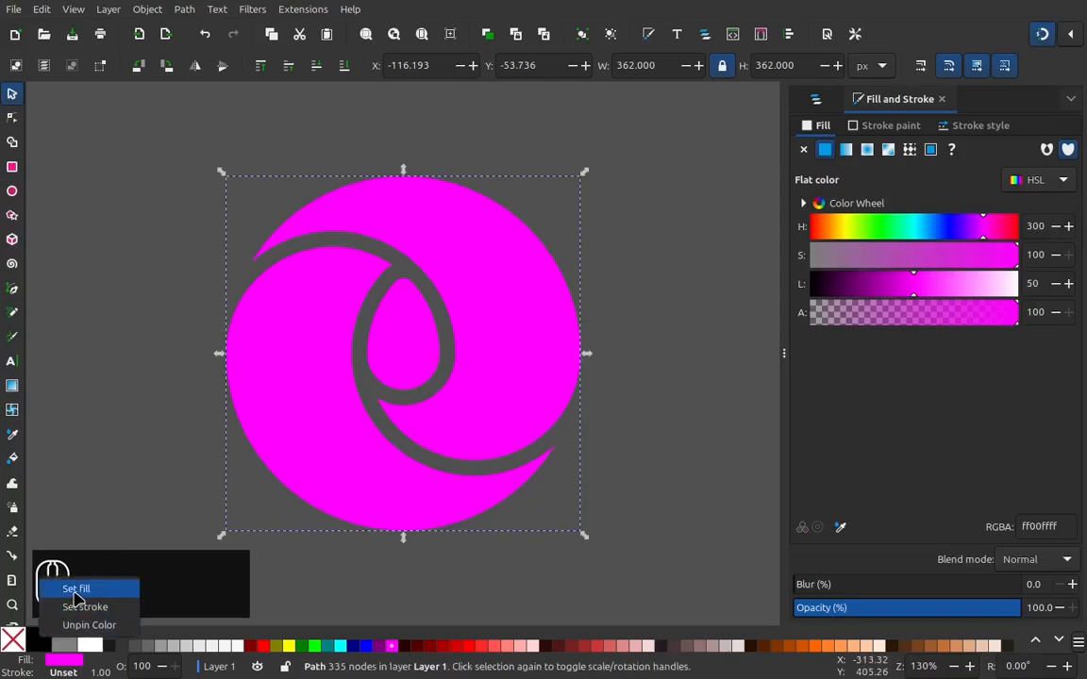
{"action": "left_click", "coordinate": [75, 591]}
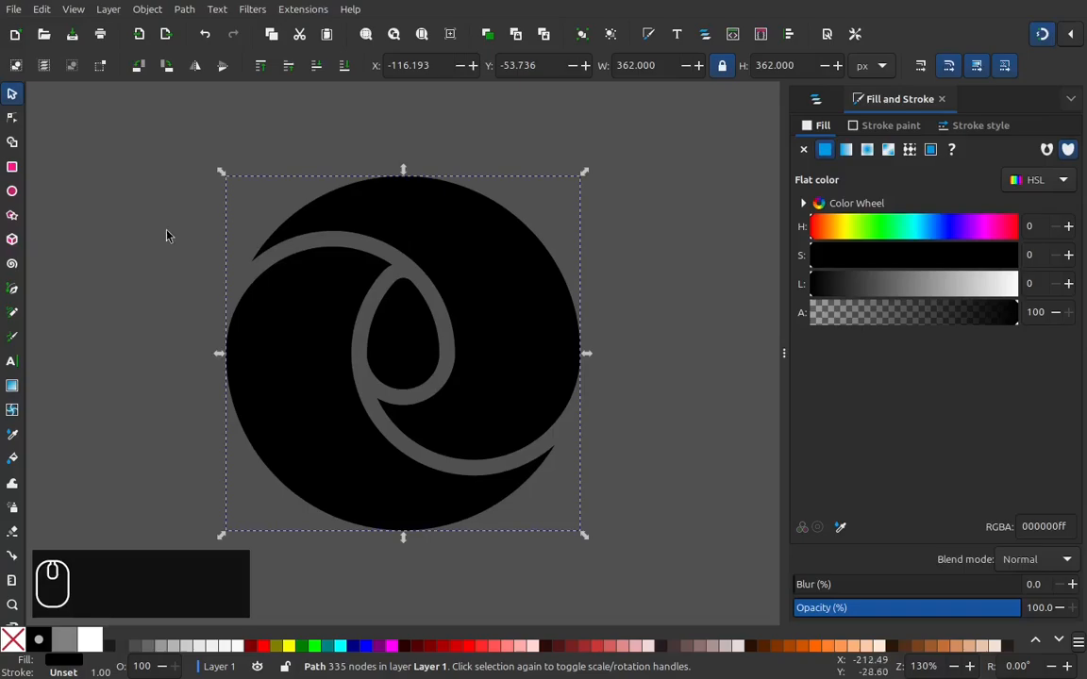
Step: Rotate the black shape counter-clockwise about its center until the egg's narrow end points to the lower left
{"action": "left_click", "coordinate": [467, 269]}
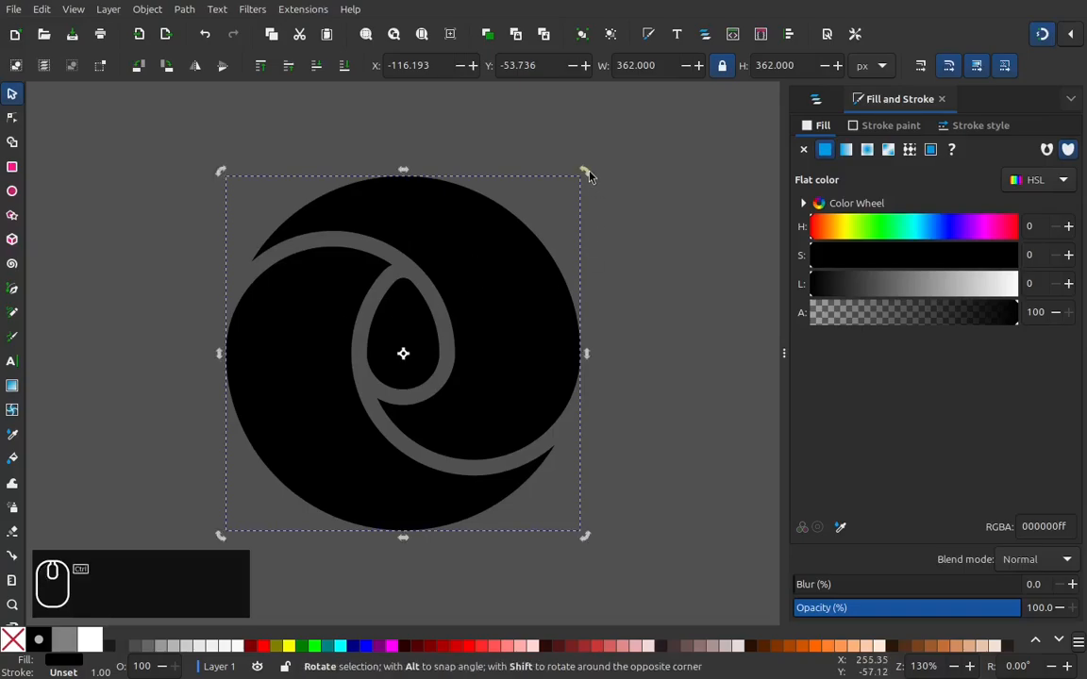
{"action": "left_click_drag", "start_coordinate": [585, 172], "coordinate": [109, 292]}
{"action": "left_click_drag", "start_coordinate": [108, 248], "coordinate": [118, 283]}
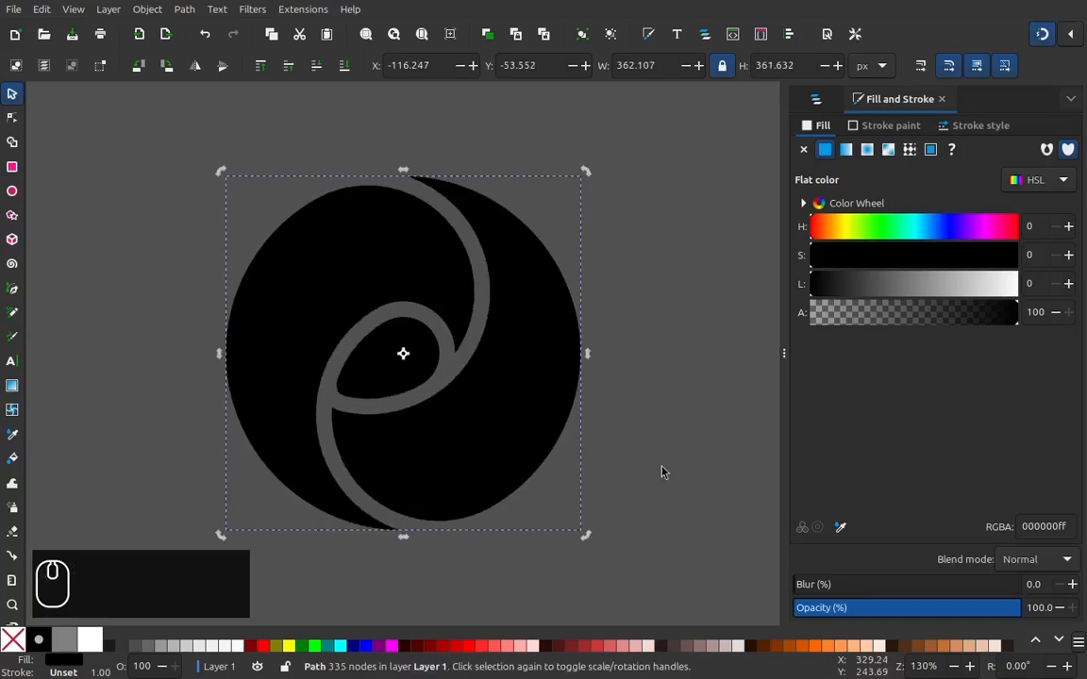